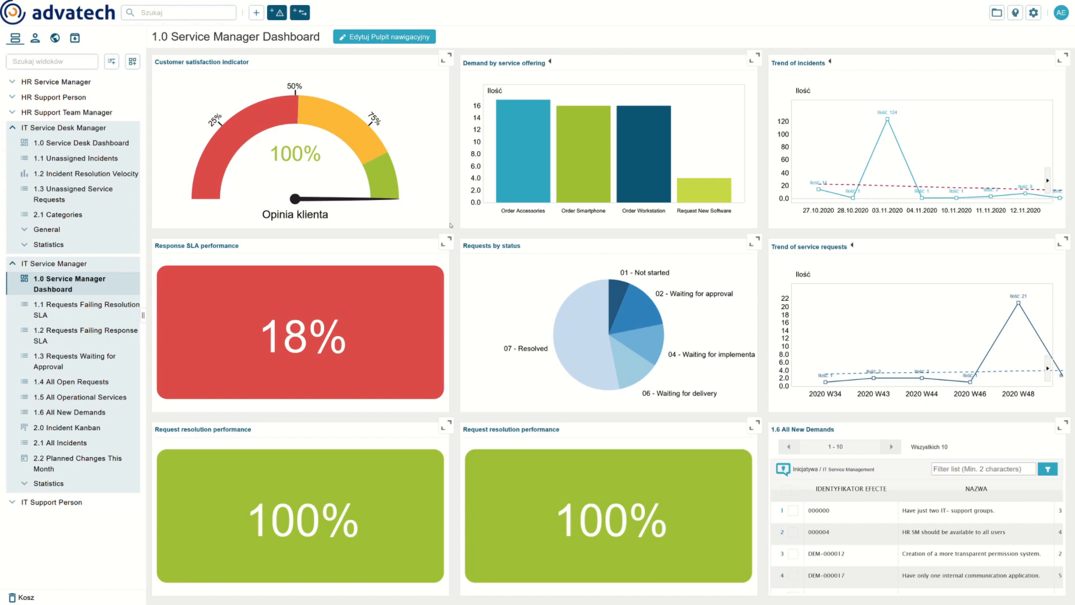
View the list of service requests behind the first Request resolution performance tile in full size, and return to the dashboard
click(408, 467)
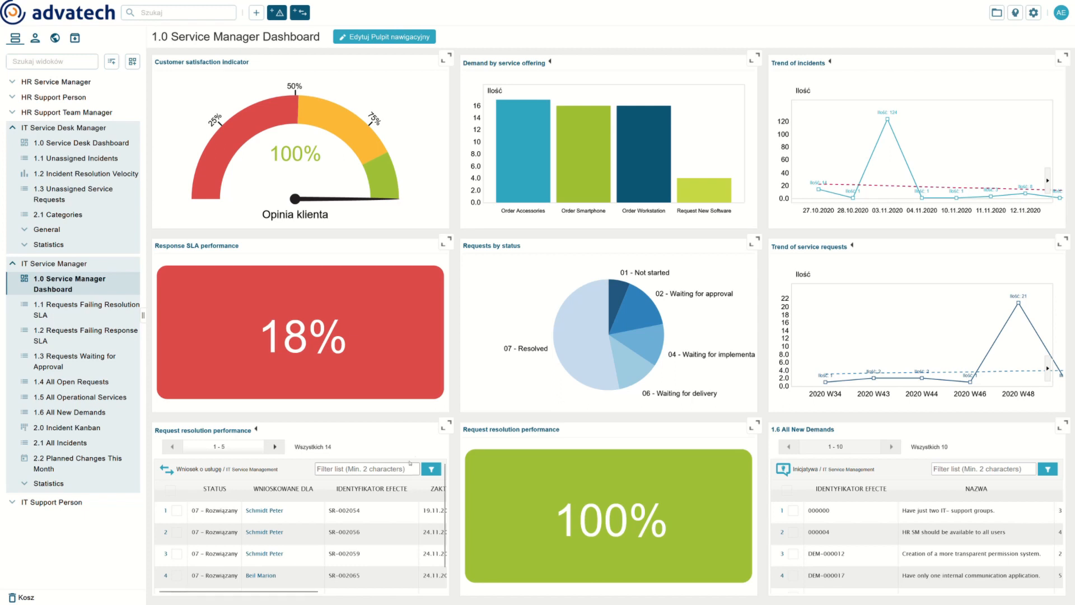
click(445, 430)
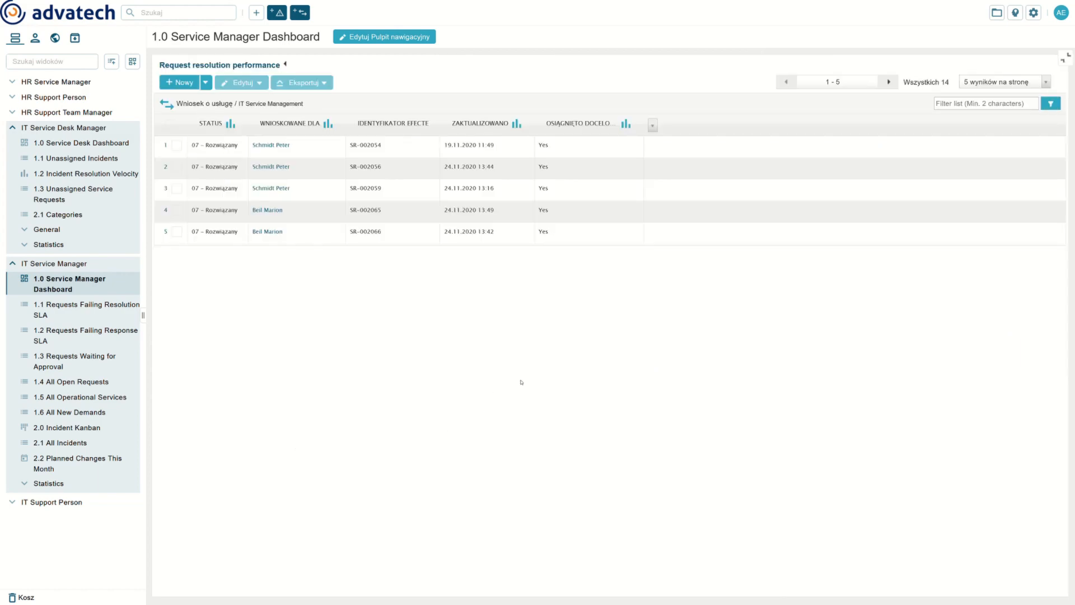
click(1065, 57)
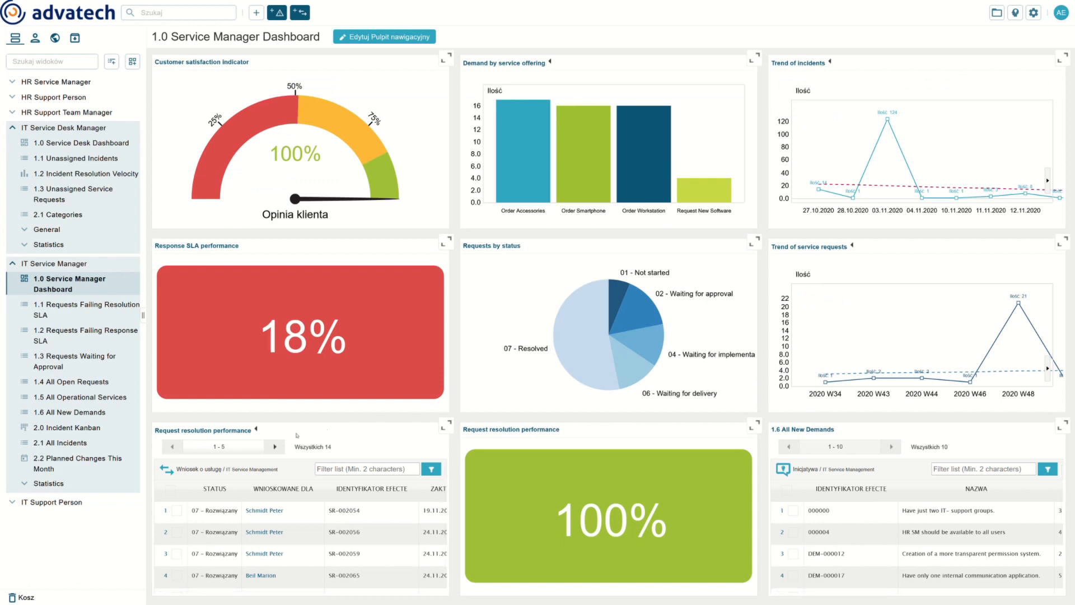
Open the Customer satisfaction indicator statistic of IT Service Manager and show its chart settings
click(70, 485)
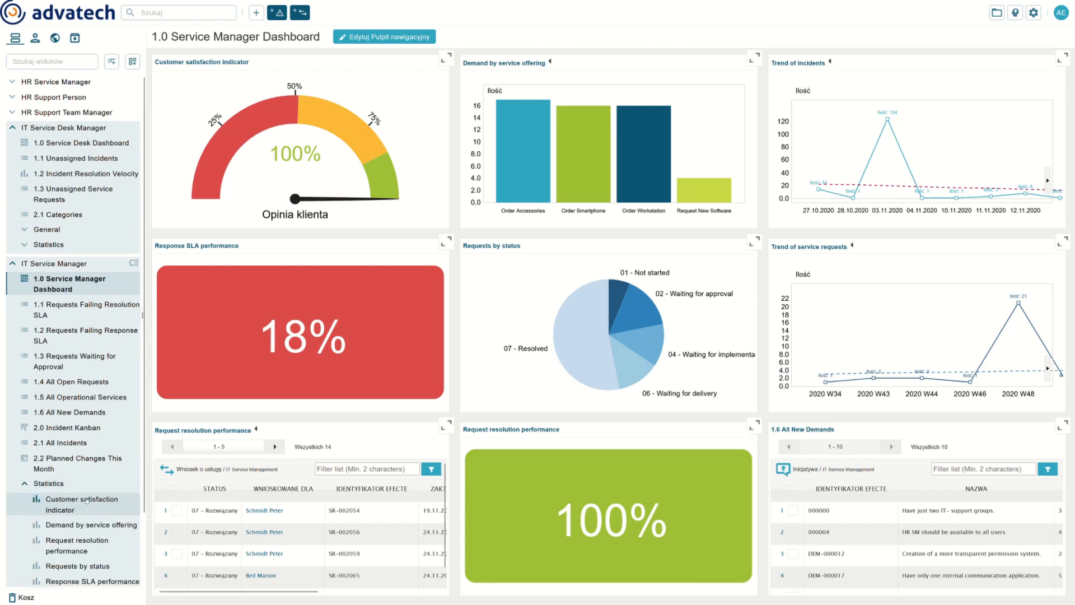
click(88, 502)
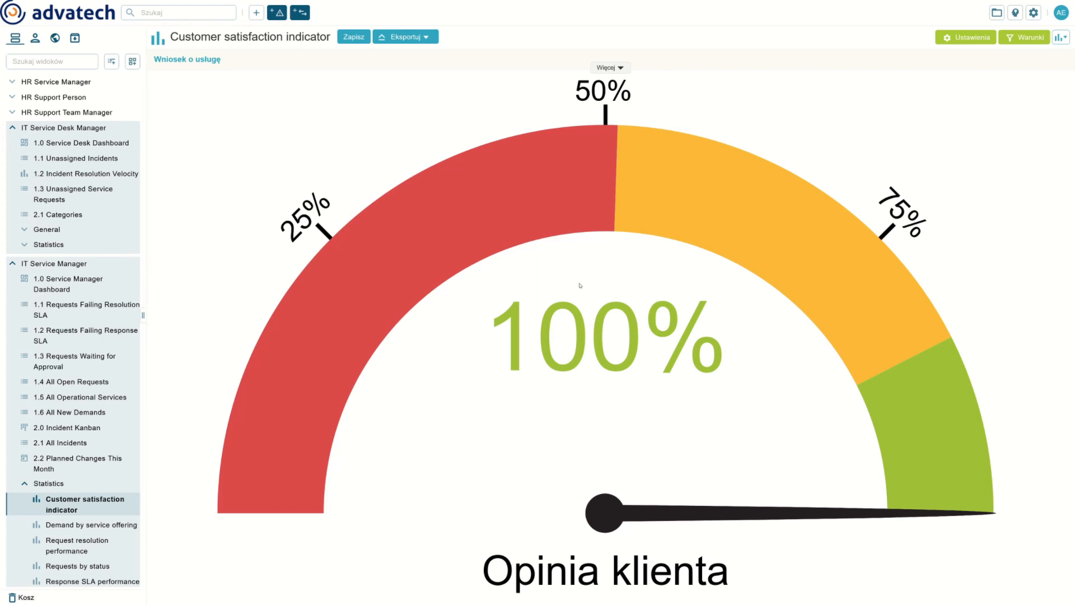
click(610, 67)
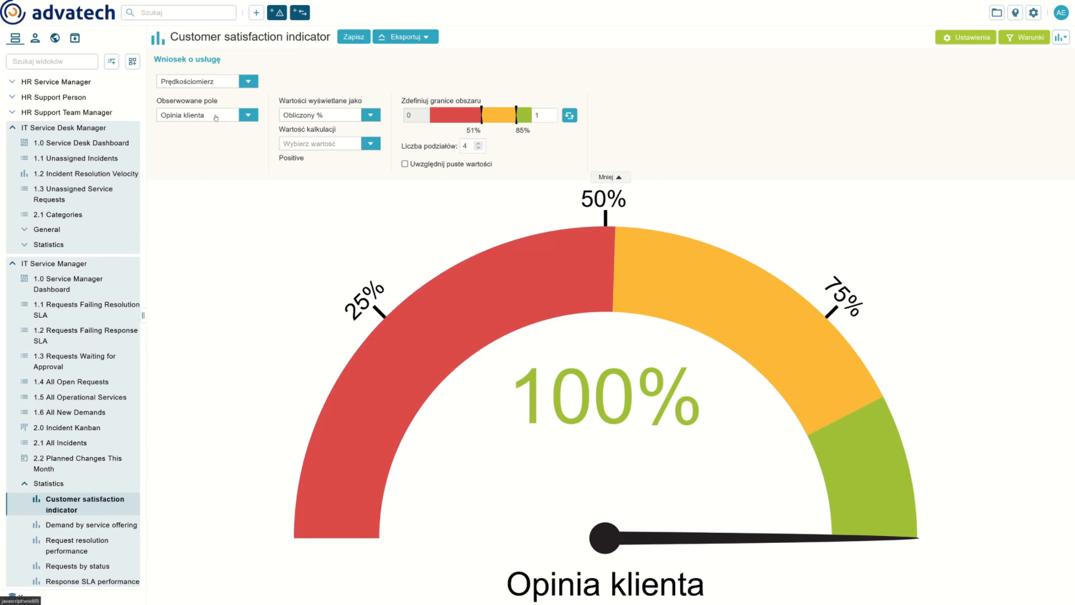
Display the gauge values as Obliczony % and set the boundary between the red and yellow areas to 38%
click(299, 114)
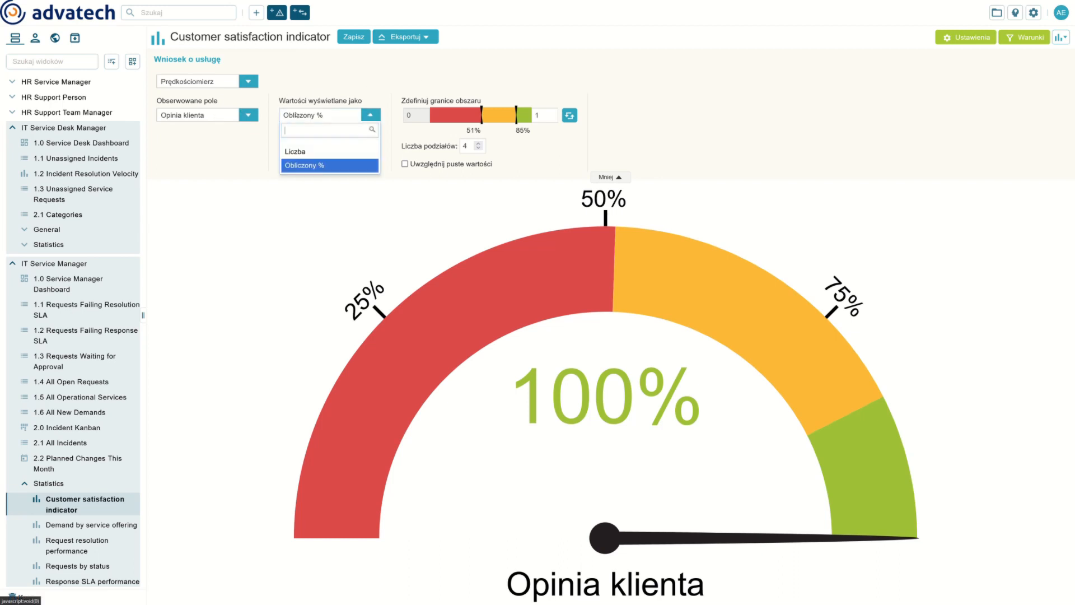
click(310, 165)
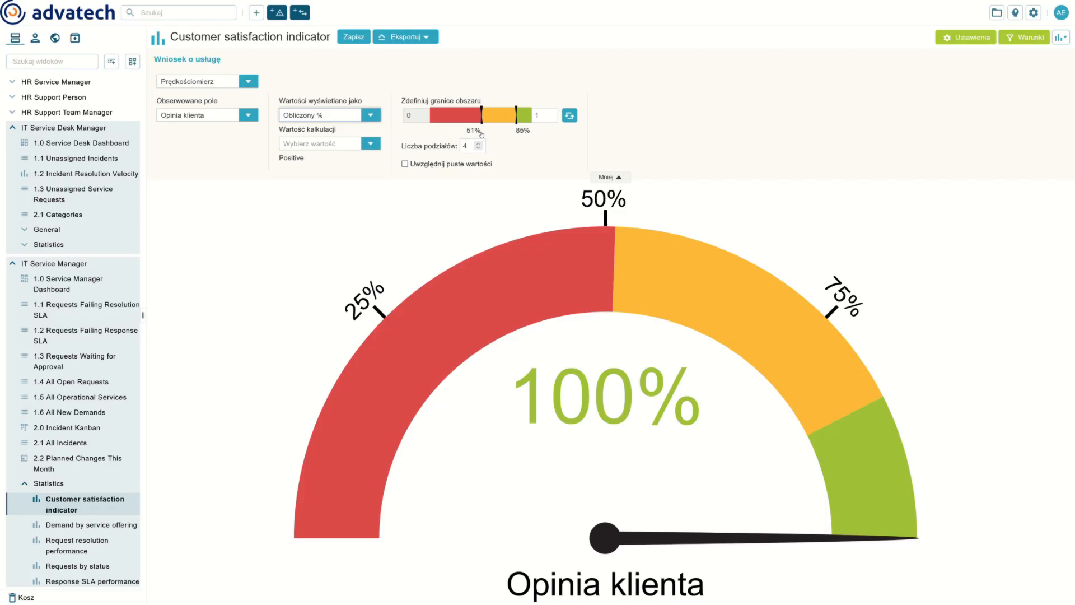
mouse_move(481, 135)
mouse_down()
mouse_move(459, 133)
mouse_move(468, 134)
mouse_up()
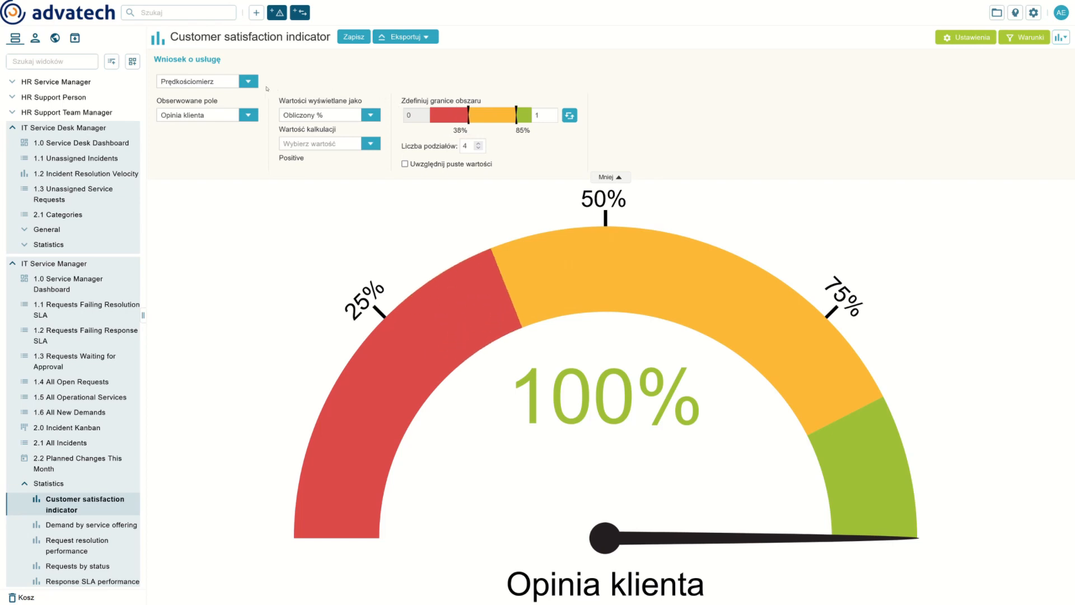
Change the chart type of the customer satisfaction statistic to Wykres słupkowy
click(248, 82)
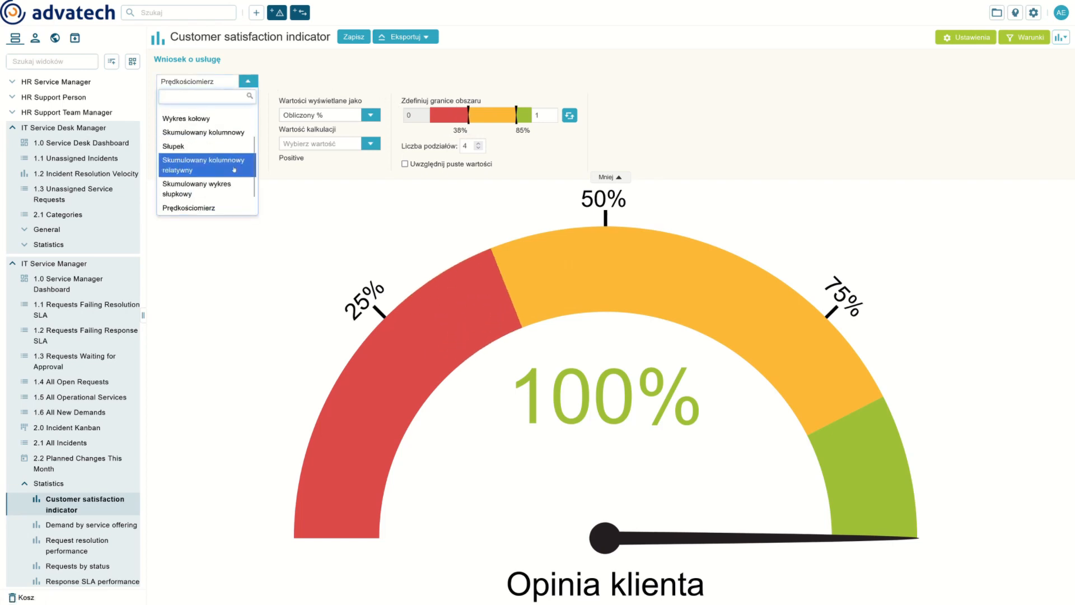
scroll(234, 170, down, 2)
scroll(238, 163, up, 4)
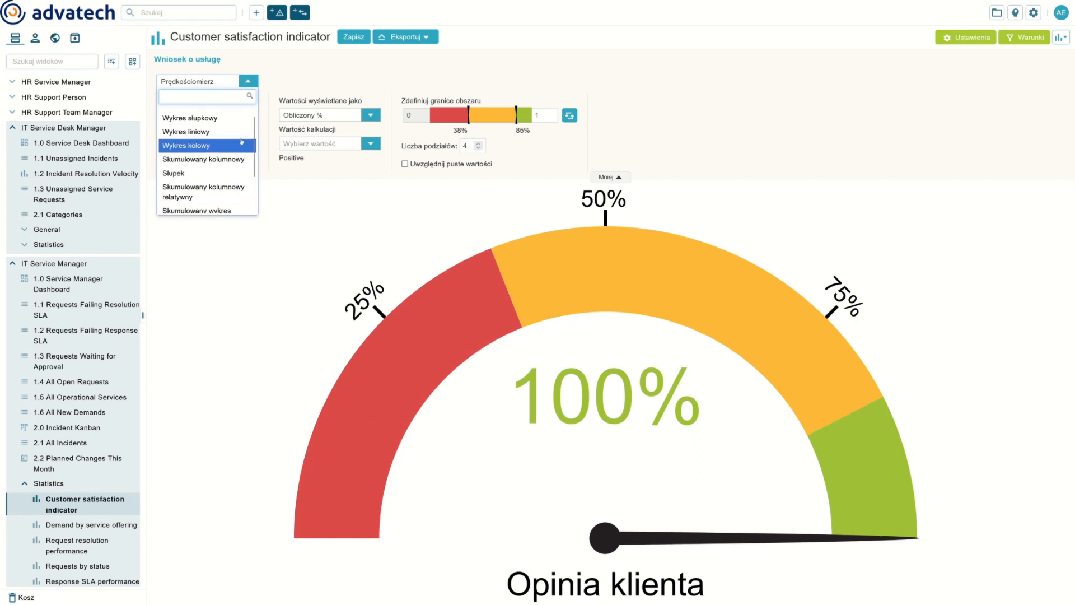
click(230, 121)
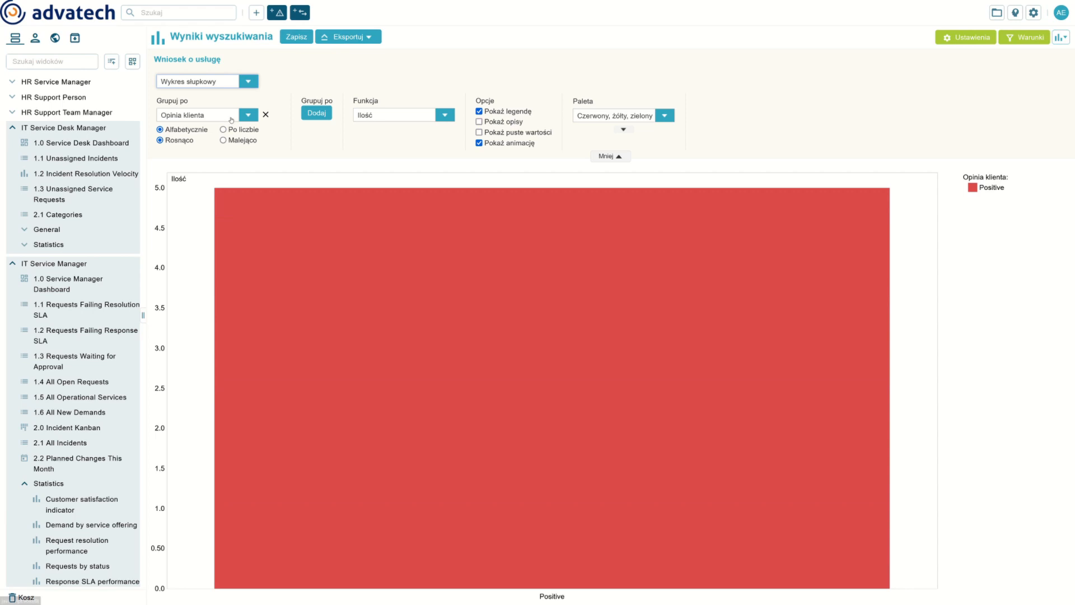
Check the field choices for grouping and the function choices of the bar chart
click(231, 116)
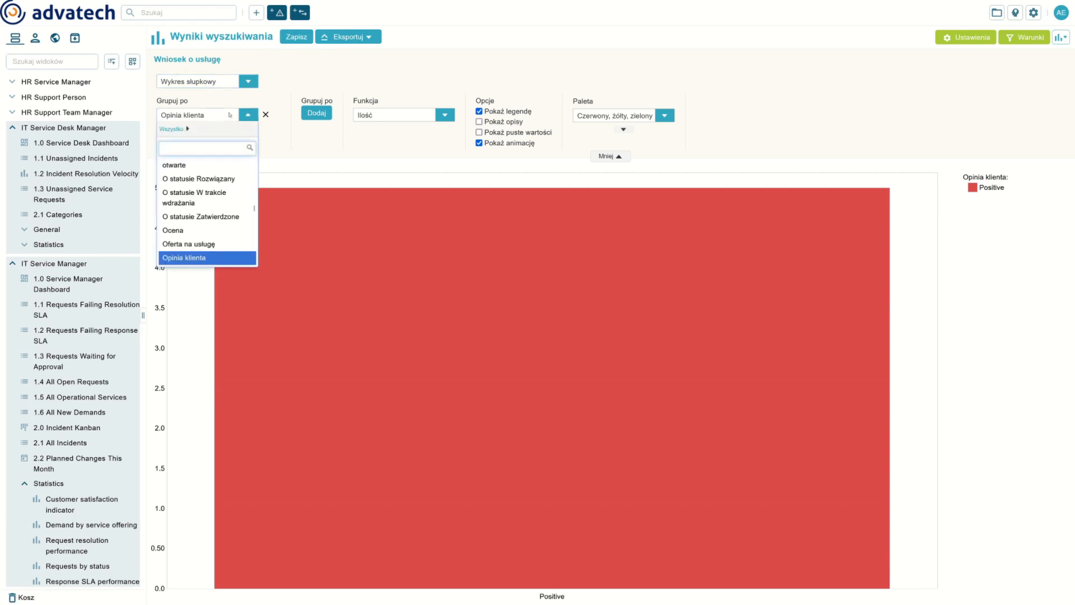
click(231, 115)
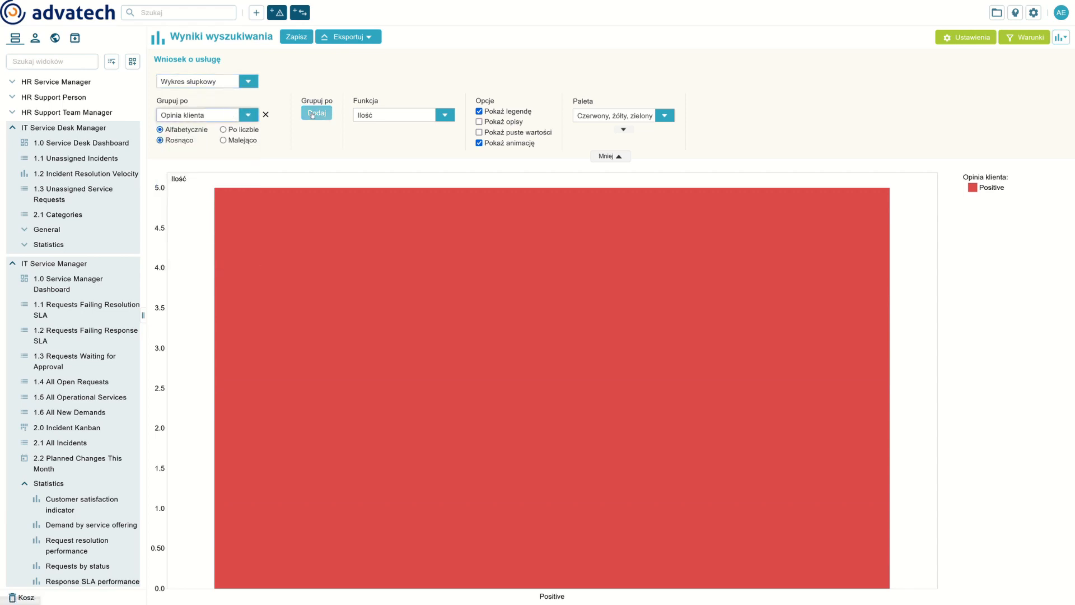
click(401, 116)
click(402, 116)
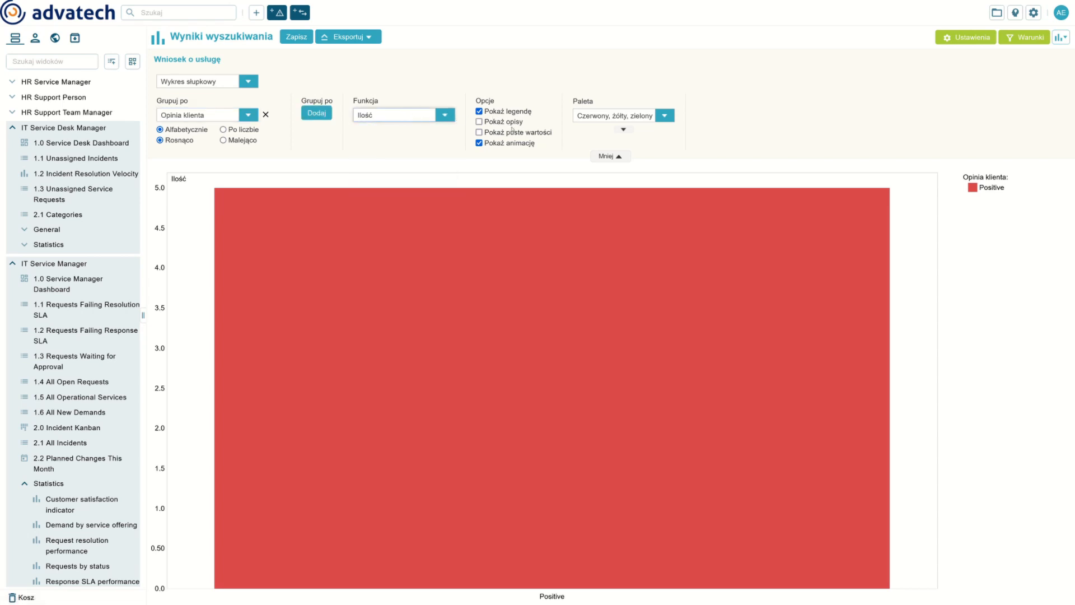
Apply the Domyślny colour palette to the bar chart
click(582, 119)
scroll(622, 168, up, 2)
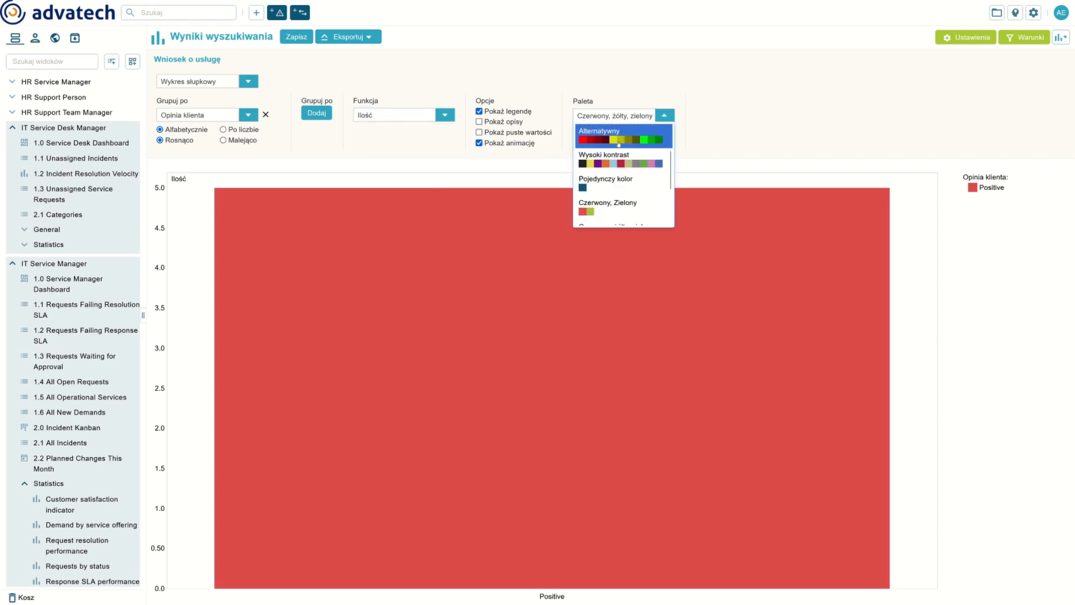
scroll(636, 158, up, 1)
click(634, 136)
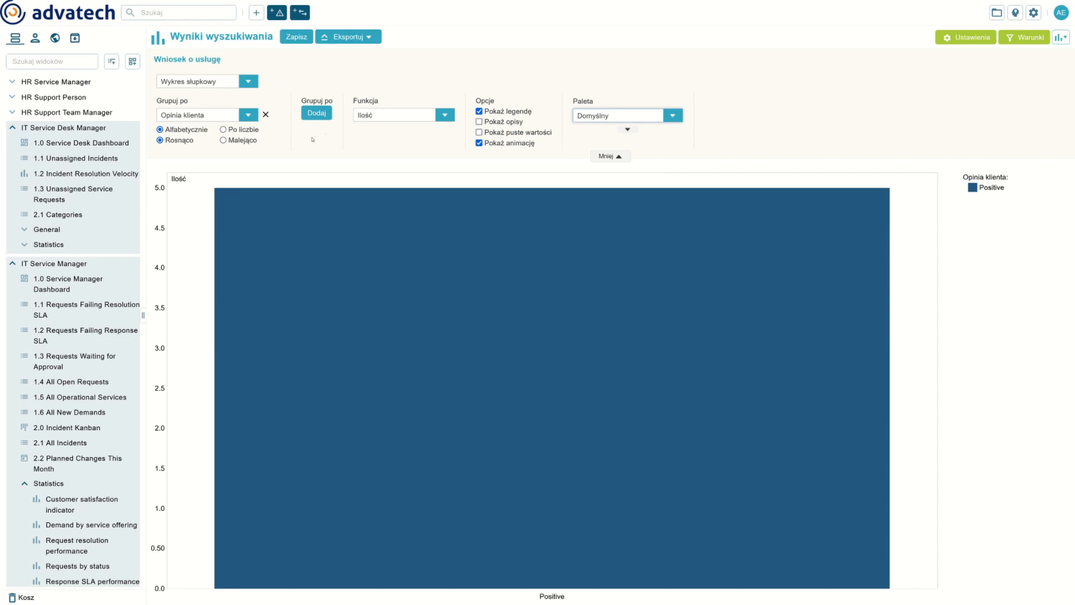
Open the 1.0 Service Desk Dashboard and review the user profile settings, including the start view
click(114, 147)
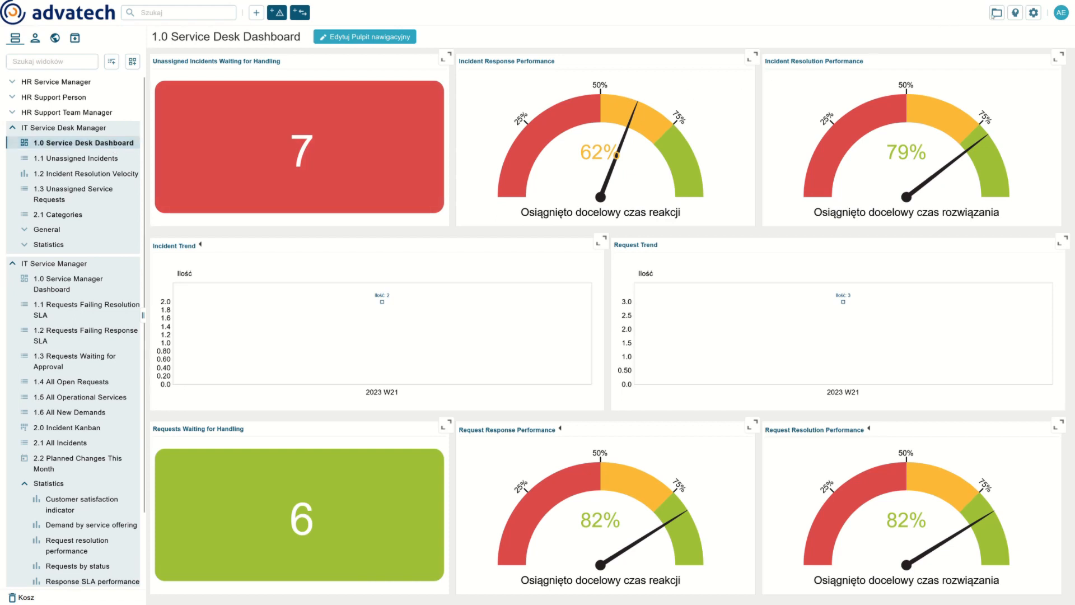
click(1064, 16)
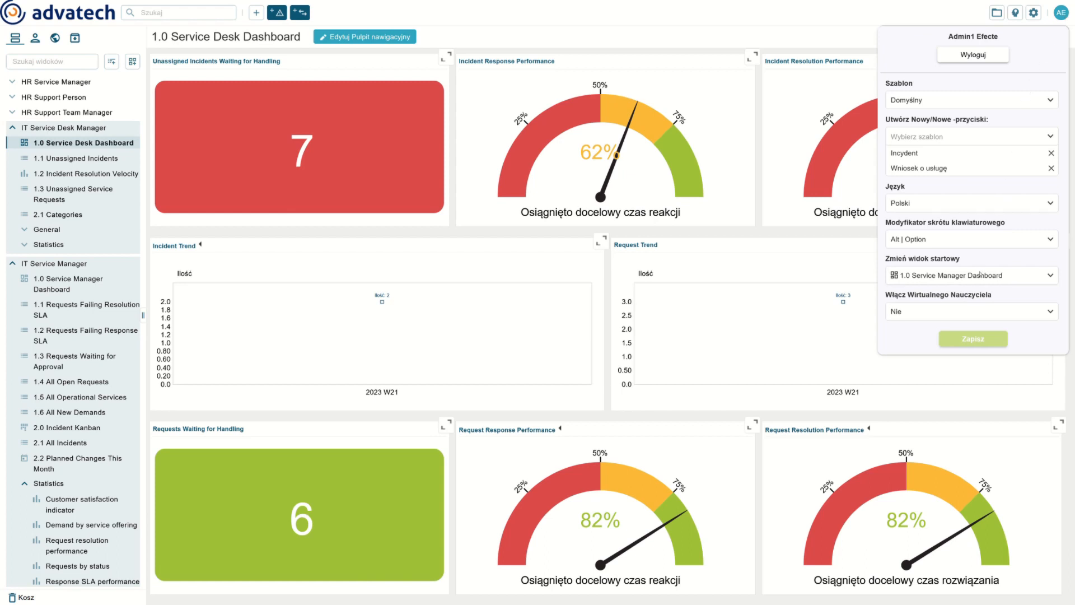
click(402, 231)
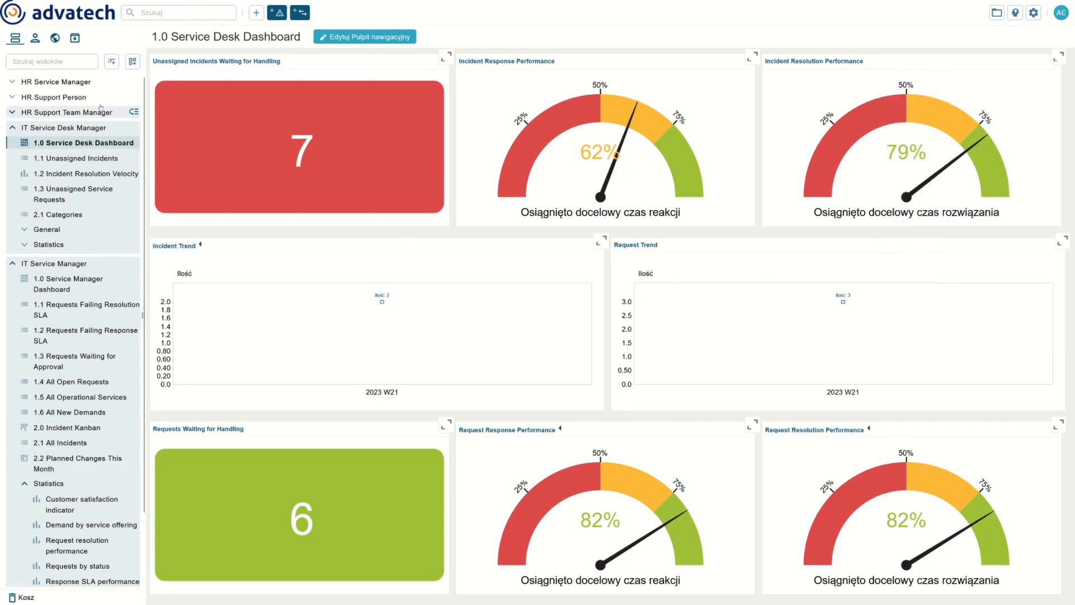
Open the Changes view from the personal views and switch it from a list to a calendar
click(35, 39)
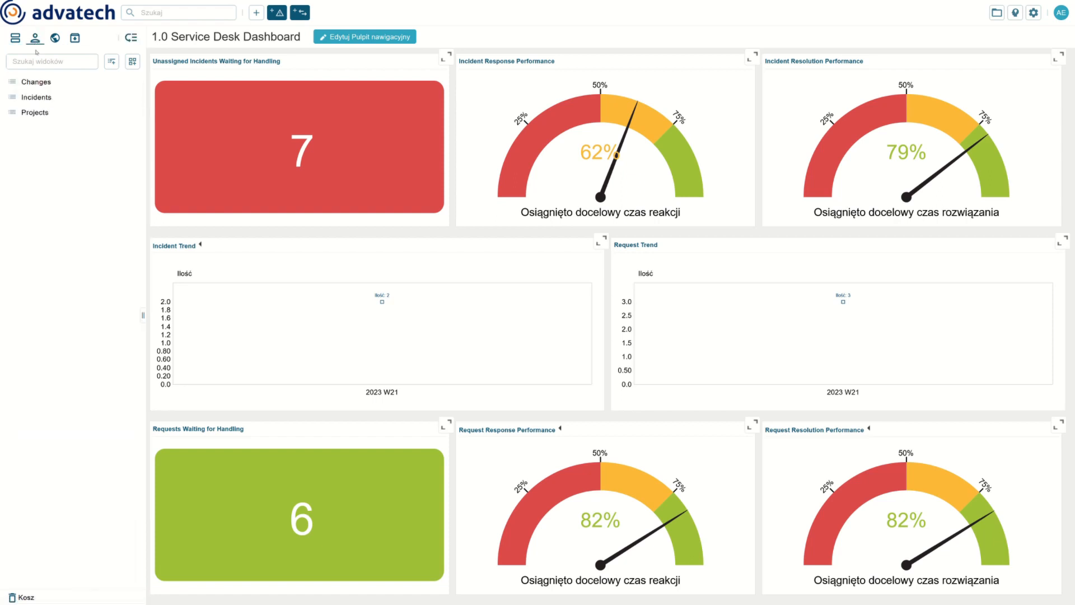
click(44, 83)
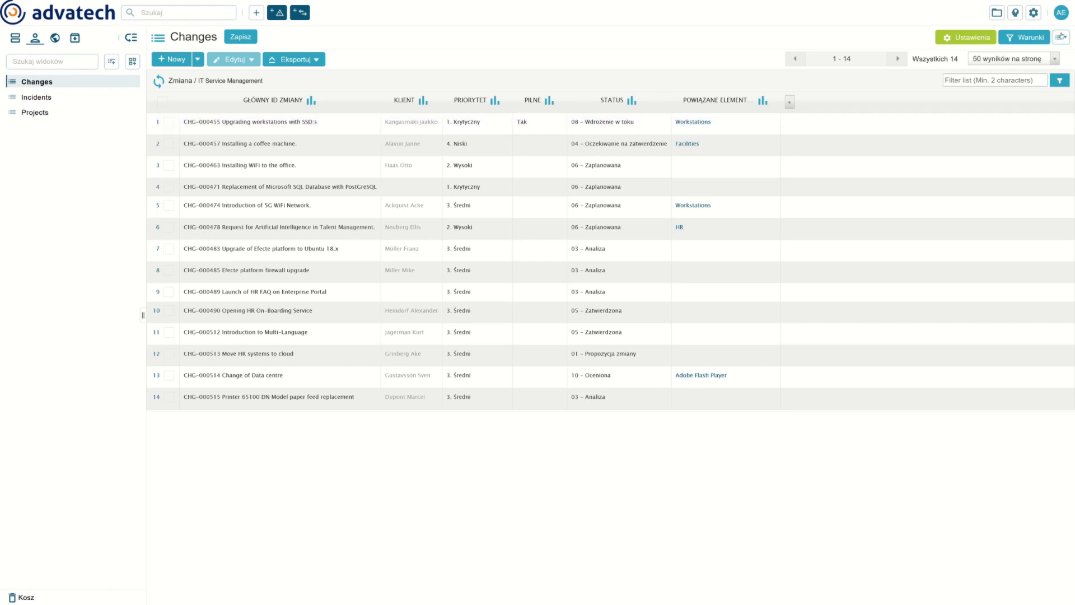
click(1060, 37)
click(1046, 97)
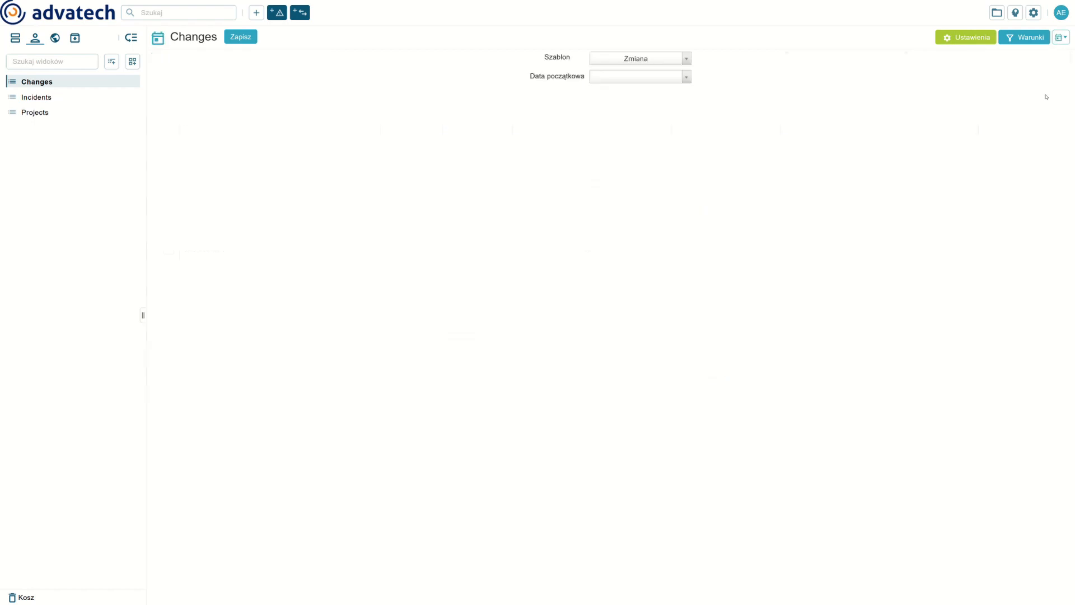
Use Planowany start as the start date field (Data początkowa) of the Changes calendar
click(599, 78)
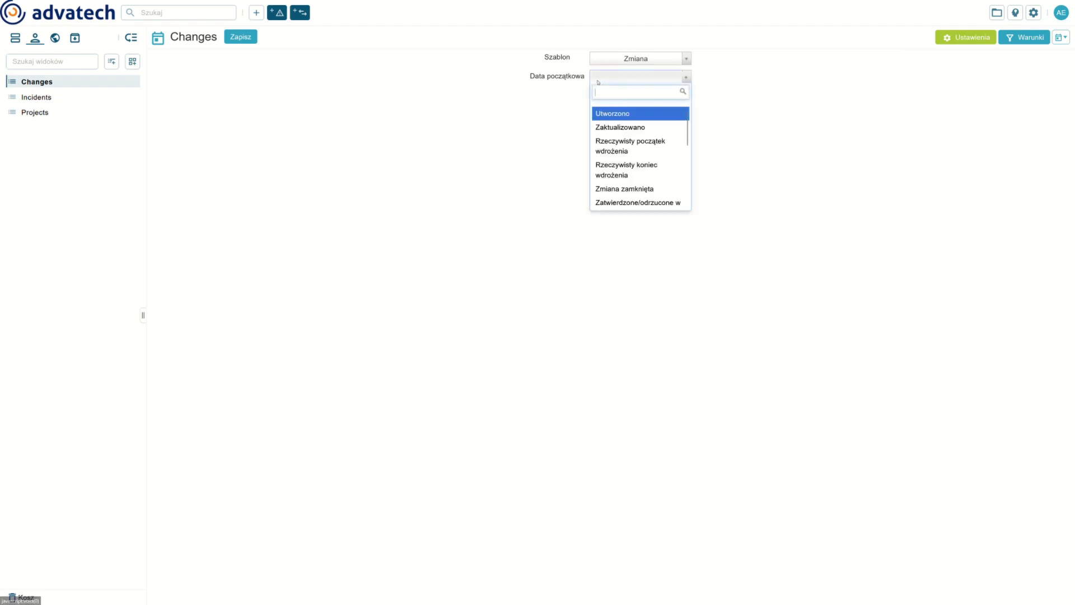
scroll(631, 146, down, 2)
scroll(631, 145, down, 2)
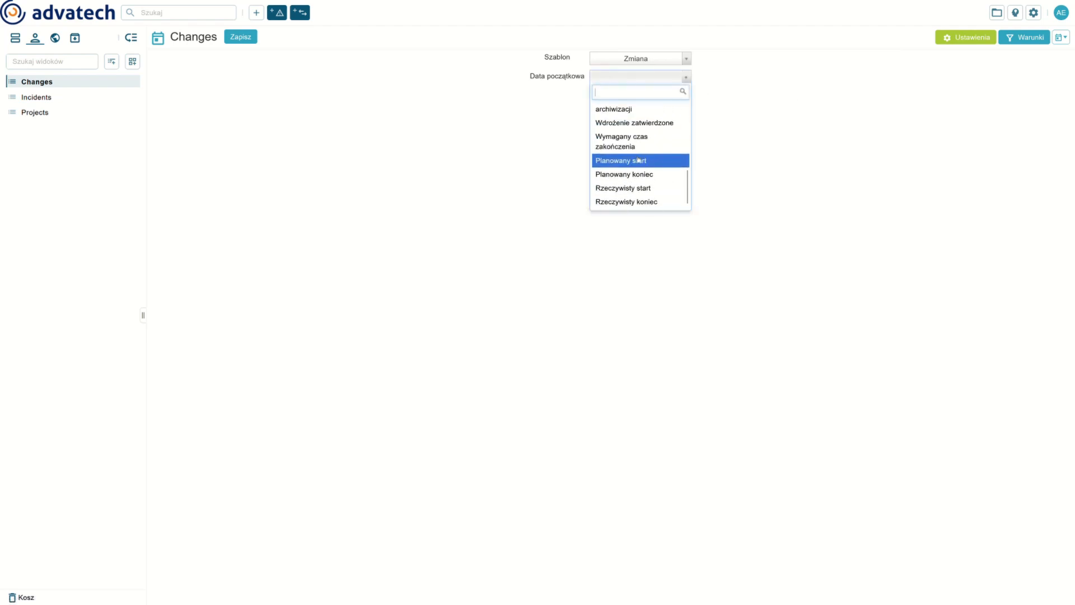
click(637, 159)
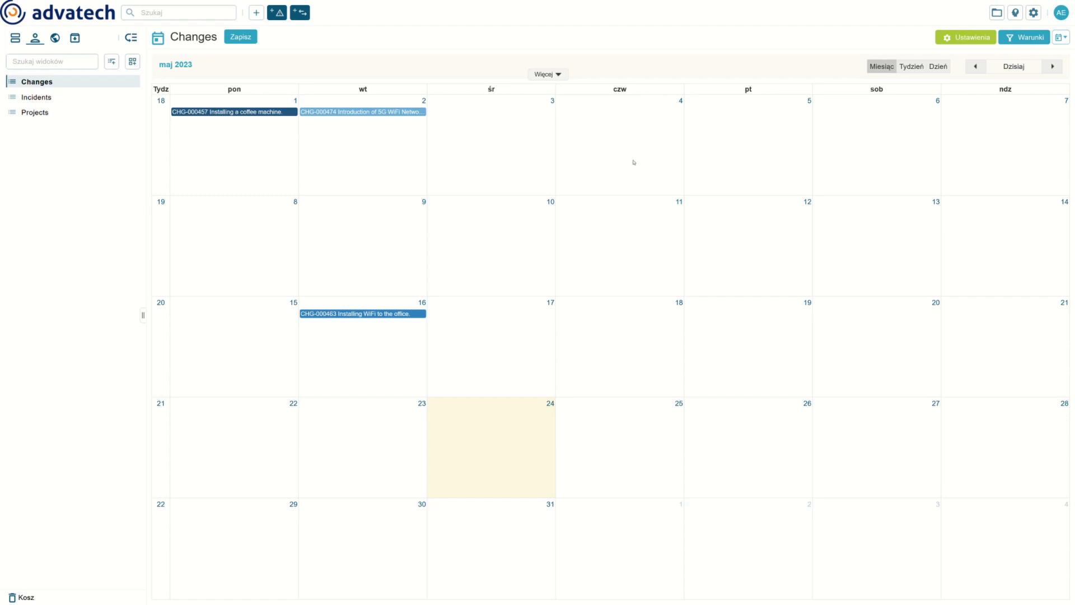
Show the calendar settings and set the end date field (Data końcowa) to Planowany koniec
click(558, 75)
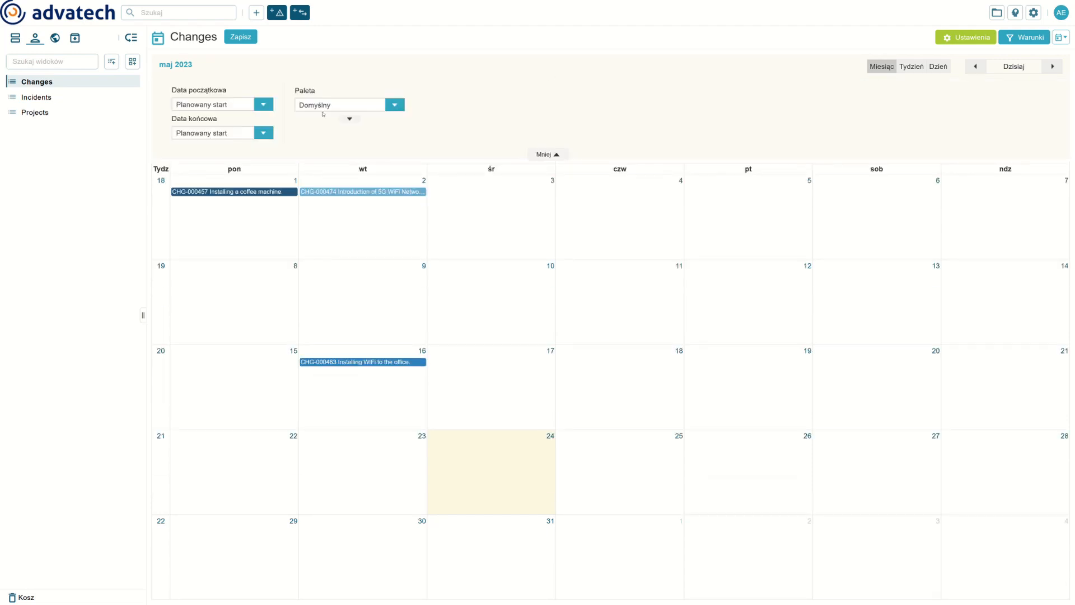
click(237, 133)
scroll(236, 233, up, 1)
scroll(237, 233, down, 2)
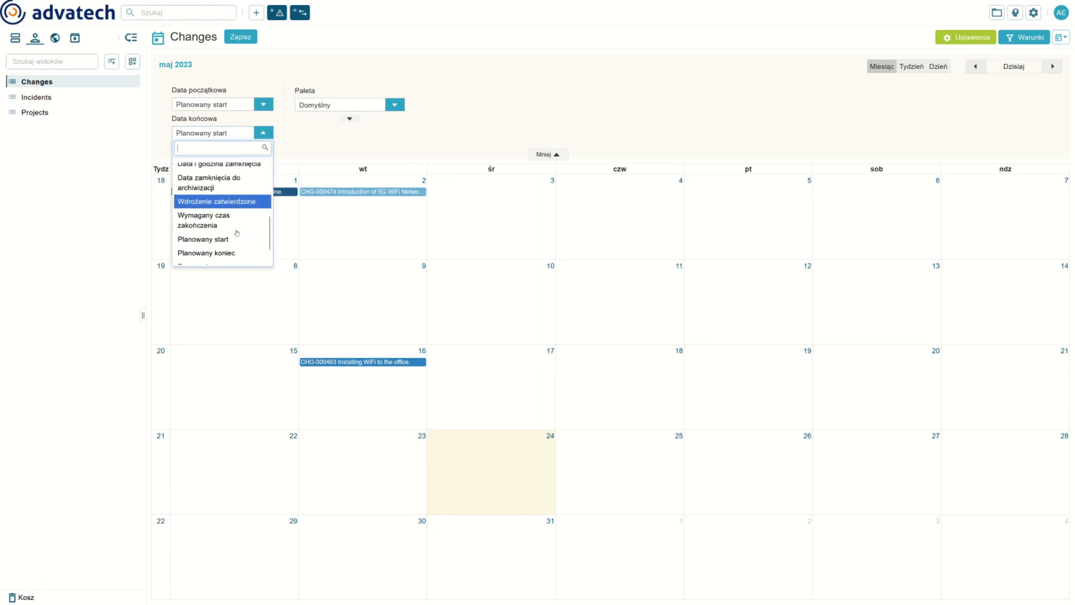
scroll(237, 233, down, 1)
click(237, 234)
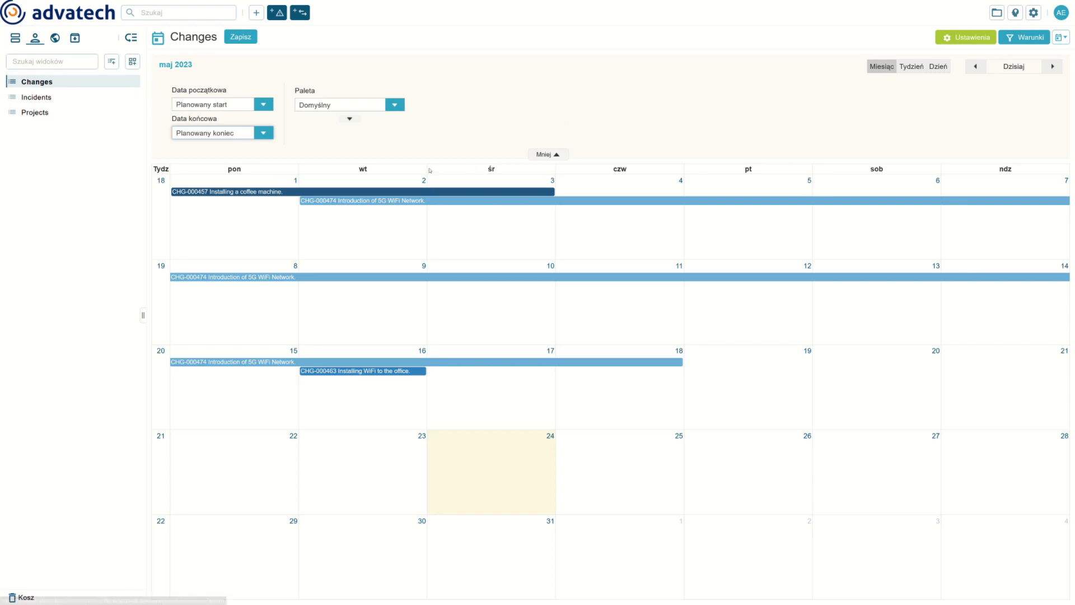
Open week 20 of the Changes calendar and examine the hours of the planned changes, including the office WiFi installation
mouse_move(399, 203)
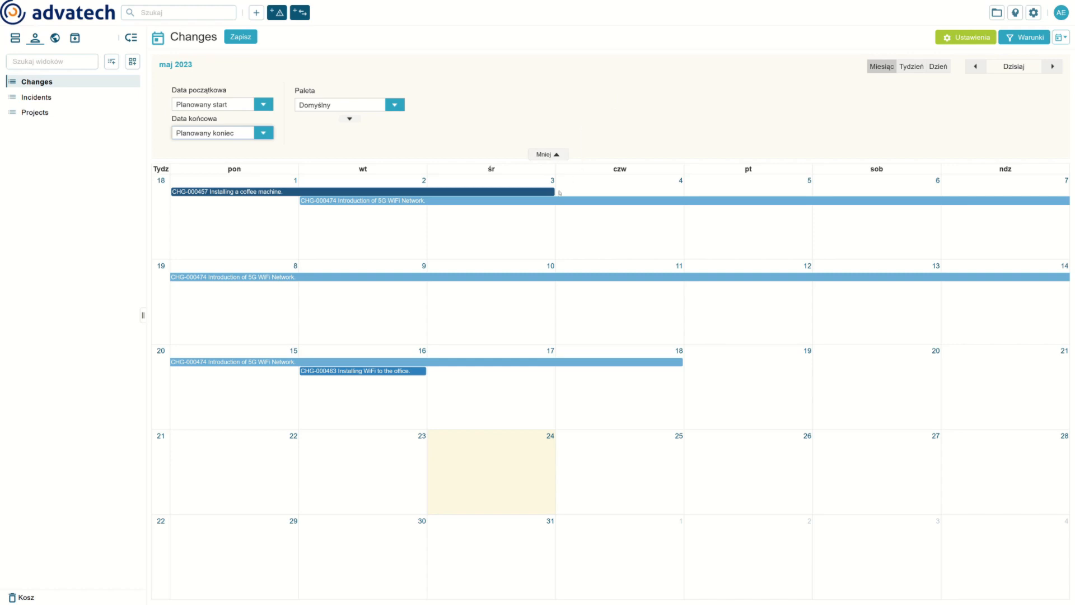
click(161, 350)
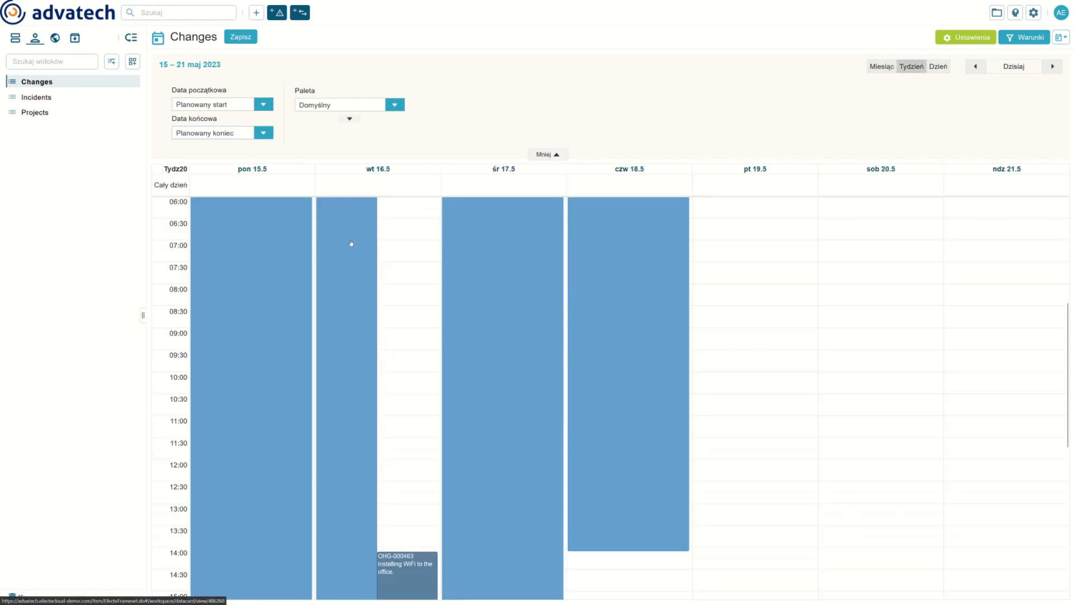
scroll(401, 226, down, 1)
scroll(402, 241, down, 3)
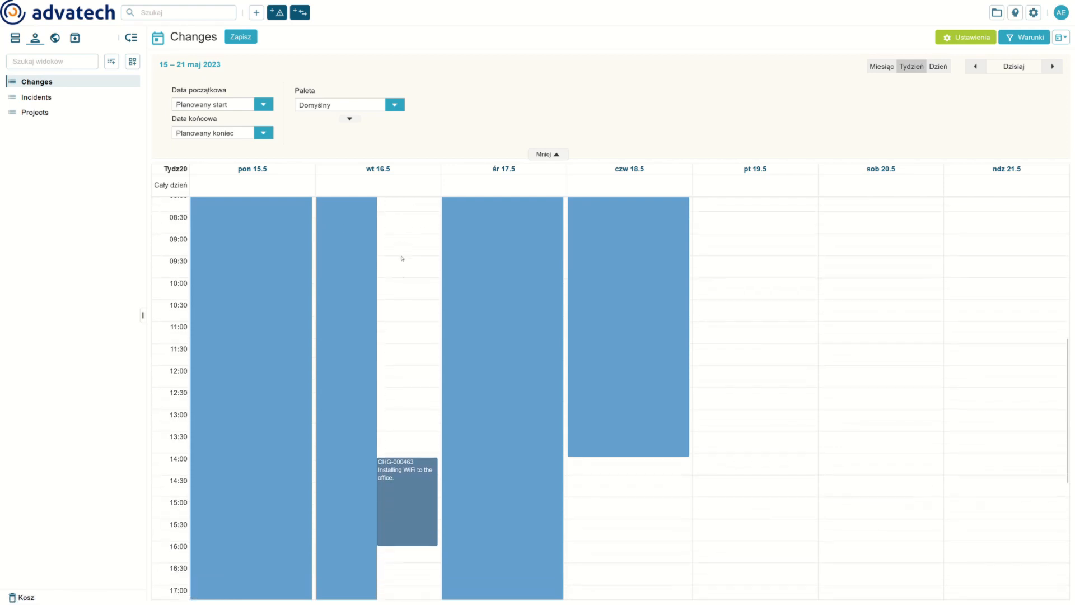
scroll(413, 317, down, 4)
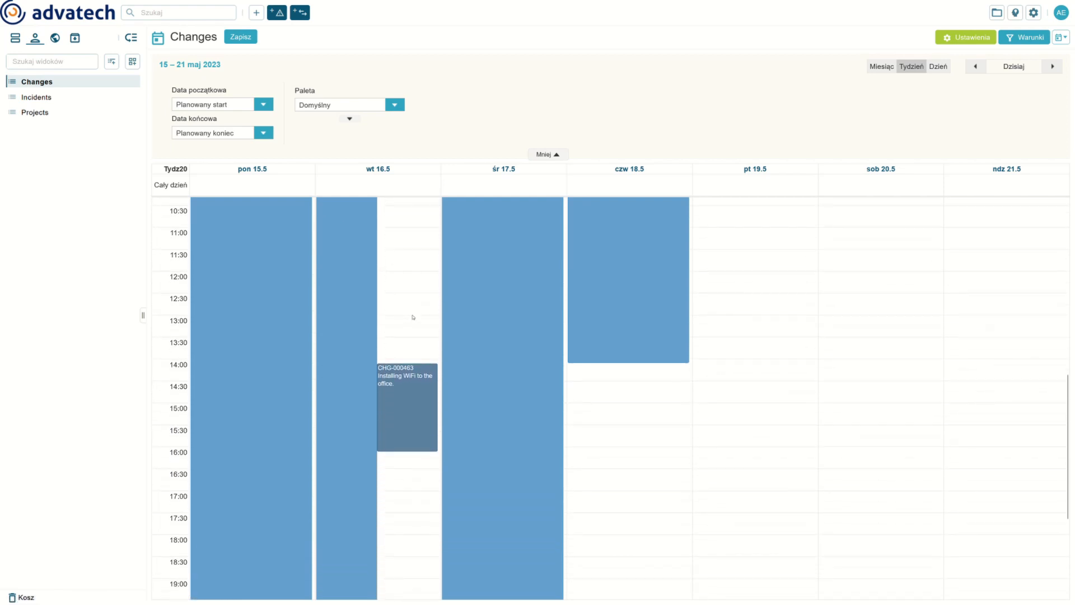
scroll(413, 321, down, 2)
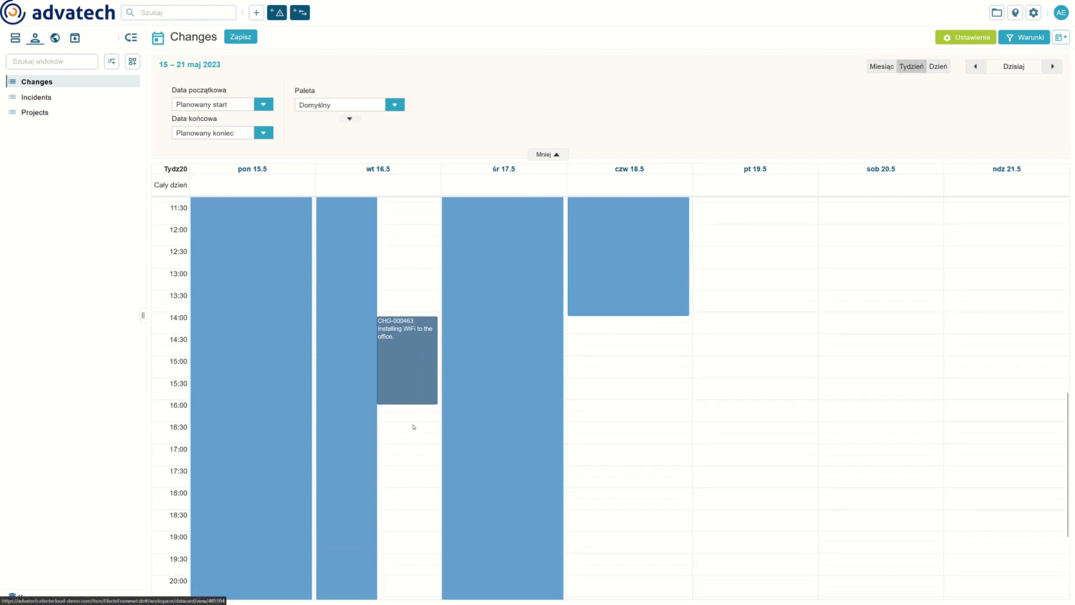
scroll(410, 420, up, 10)
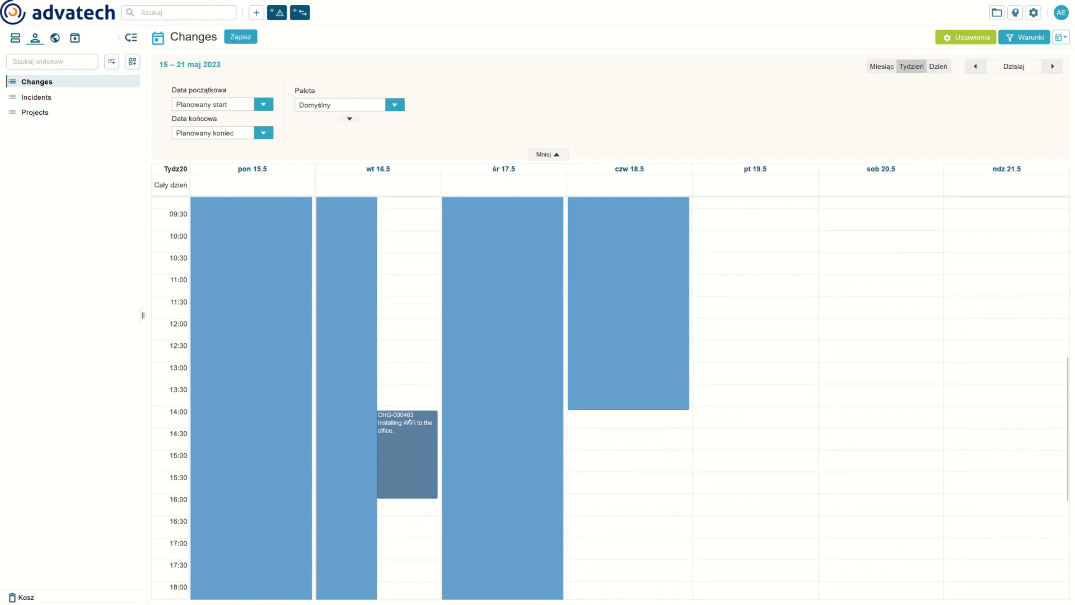
Open the day view of Tuesday 16 May 2023 in the Changes calendar and examine its planned changes
click(379, 169)
scroll(668, 269, down, 5)
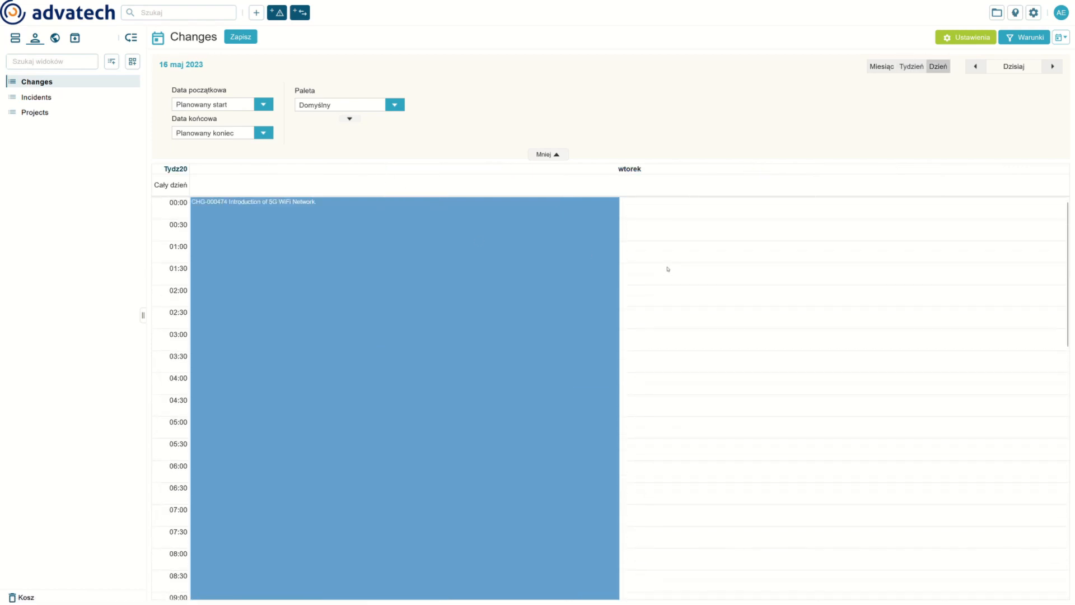
Open the Incidents view from the personal views and switch it from a list to a Kanban board
click(131, 99)
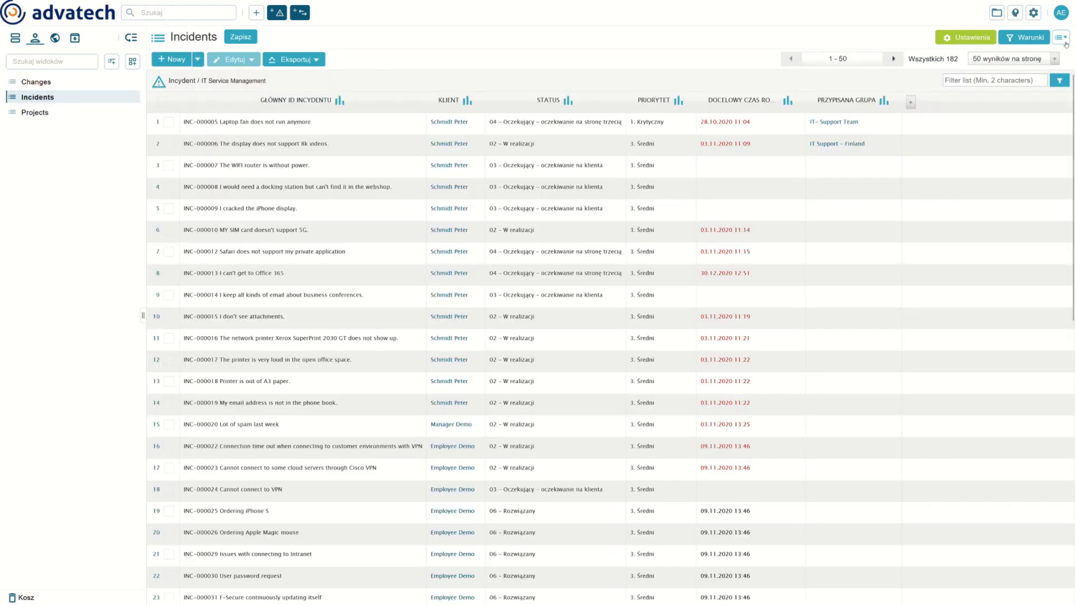
click(1064, 42)
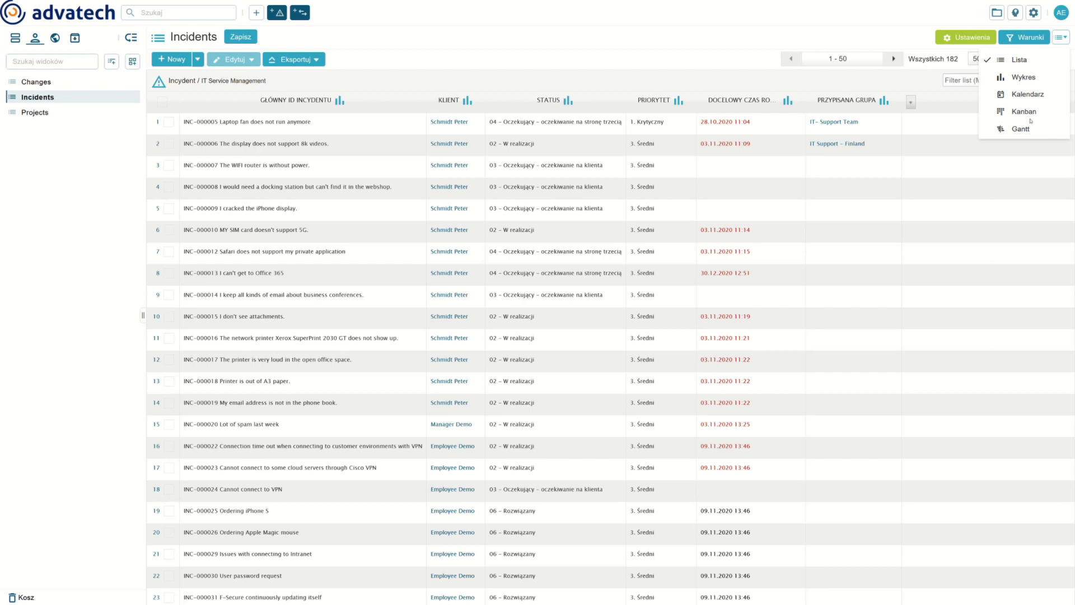
click(1025, 129)
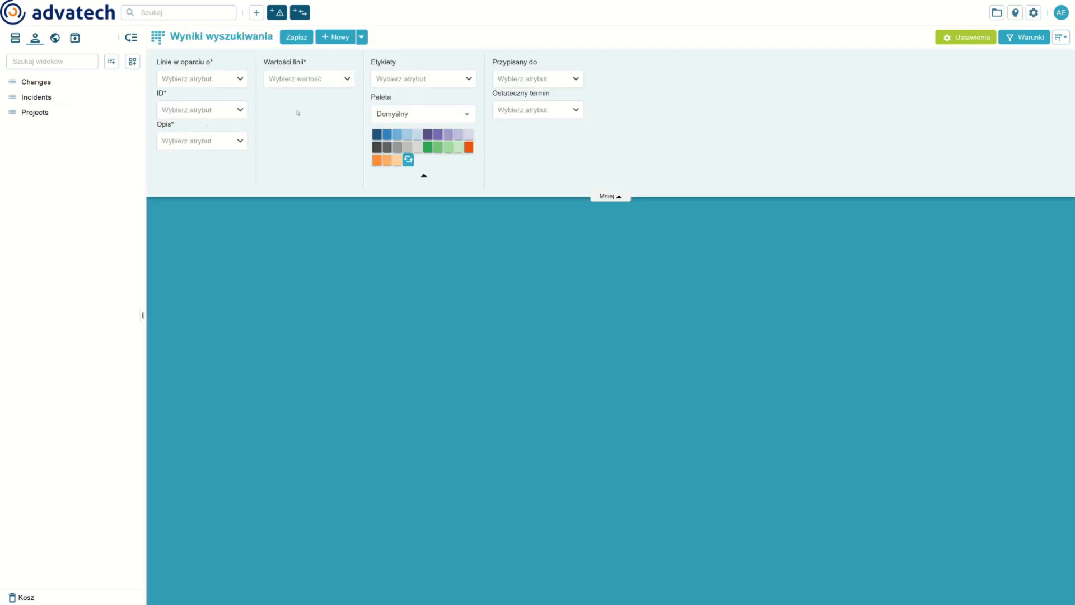
Base the Kanban lanes on Status, with Identyfikator efecte as the card ID and Opis as the card description
click(195, 79)
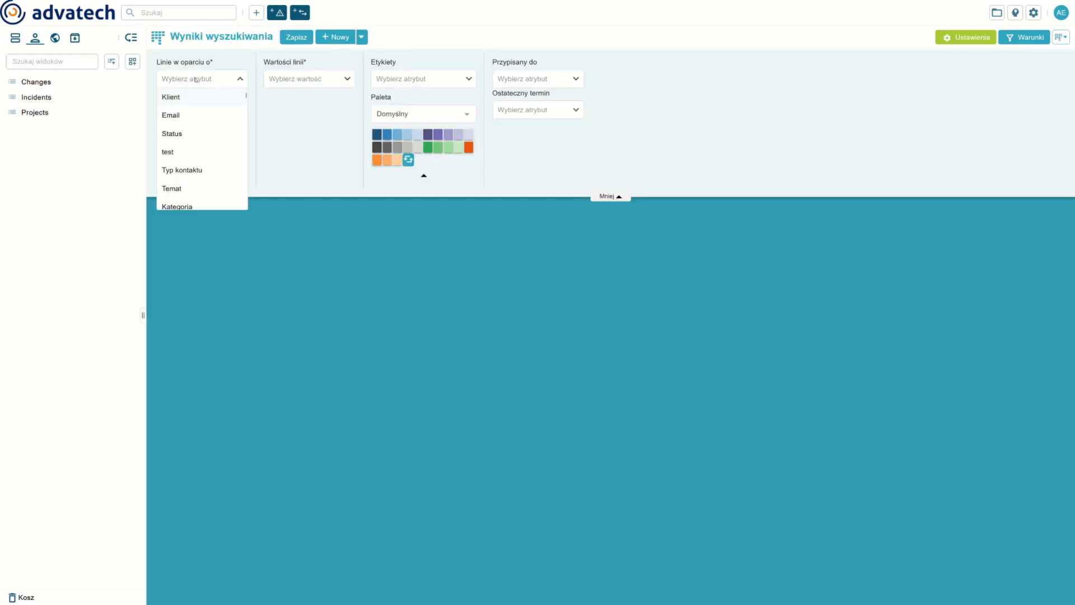
click(198, 136)
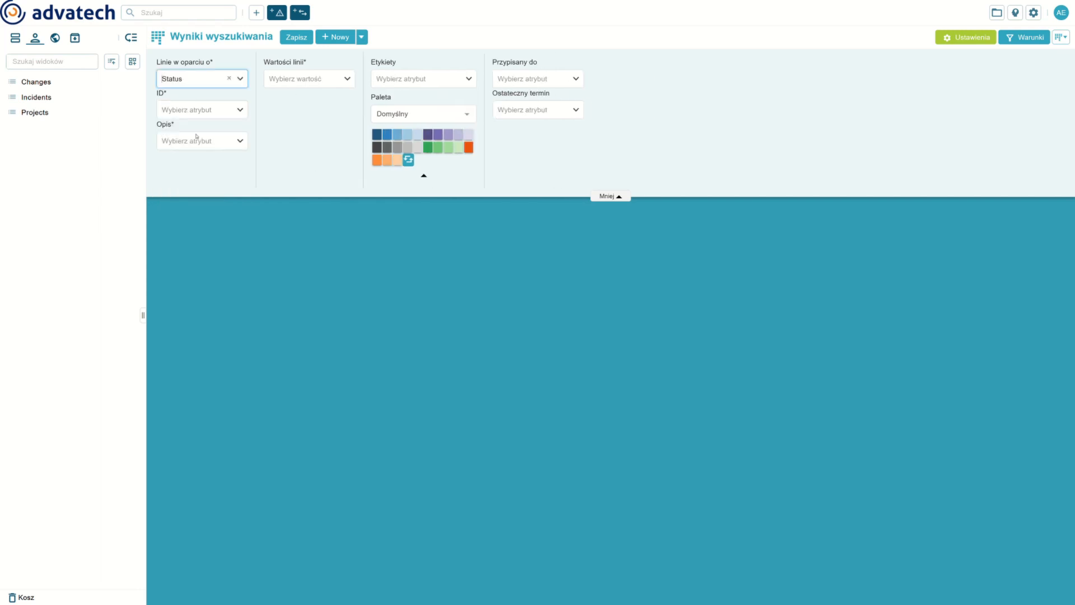
click(201, 112)
click(203, 126)
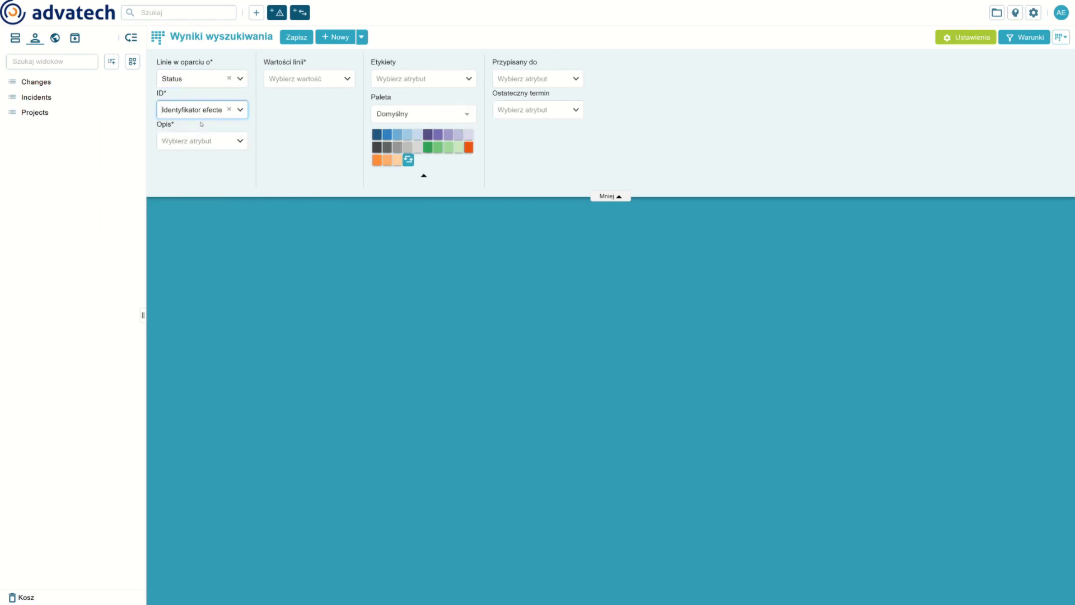
click(196, 144)
scroll(214, 219, down, 2)
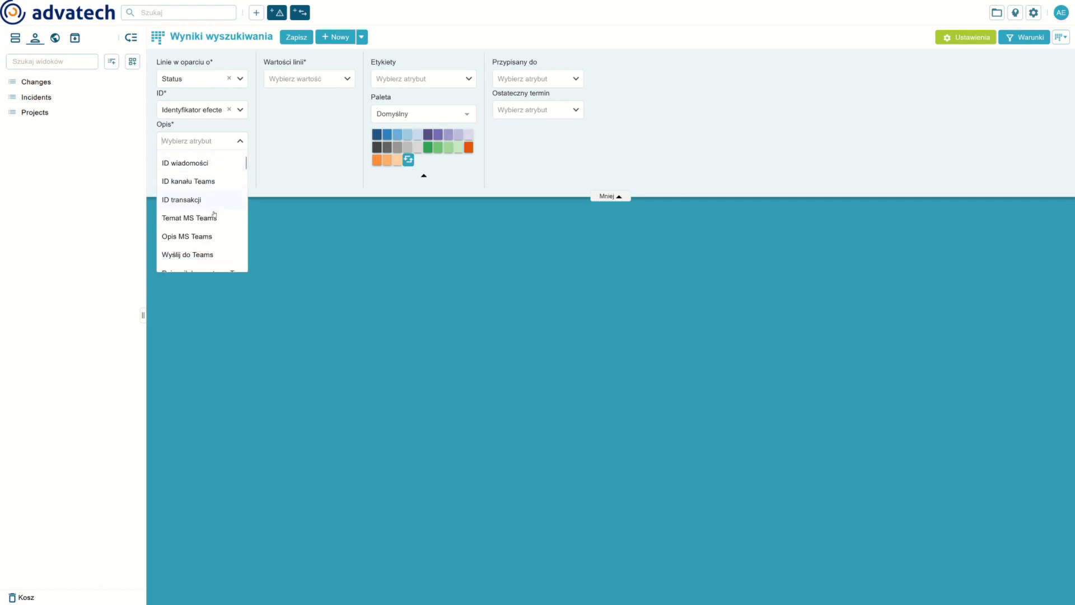
scroll(214, 218, down, 5)
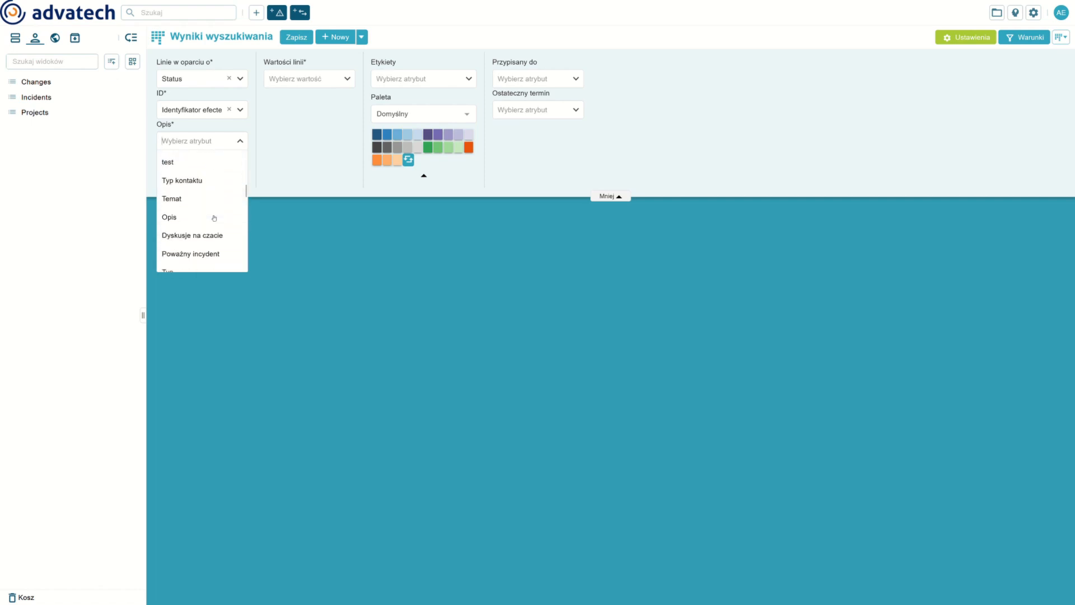
click(214, 217)
Add the lane values 01 - Nowy, 02 - W realizacji, 03 - Oczekujący - oczekiwanie na klienta and 06 - Rozwiązany to the board
click(302, 79)
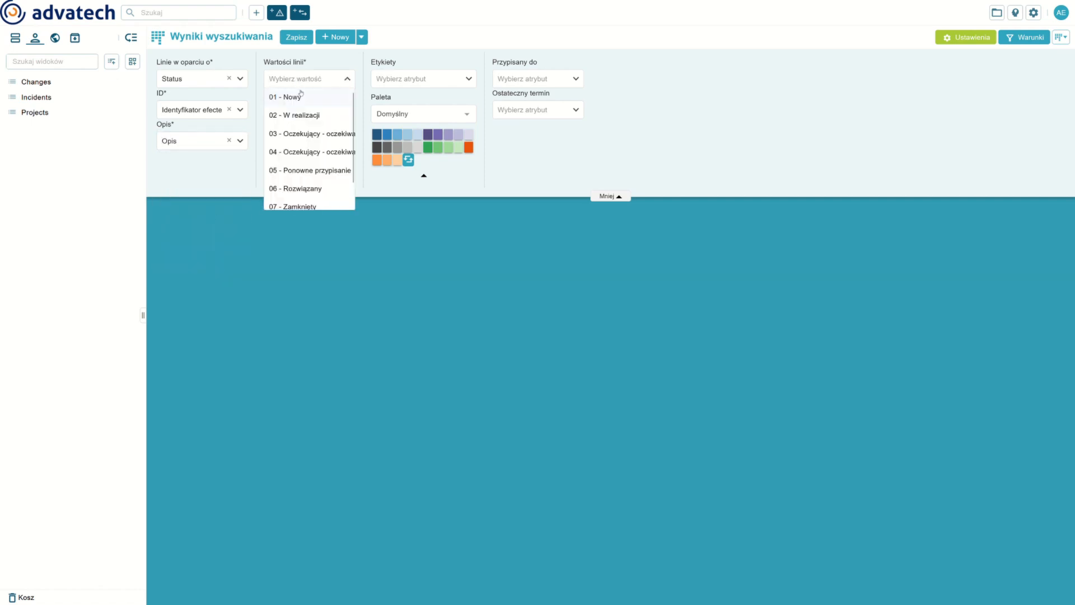
click(299, 95)
click(303, 79)
click(308, 99)
click(312, 79)
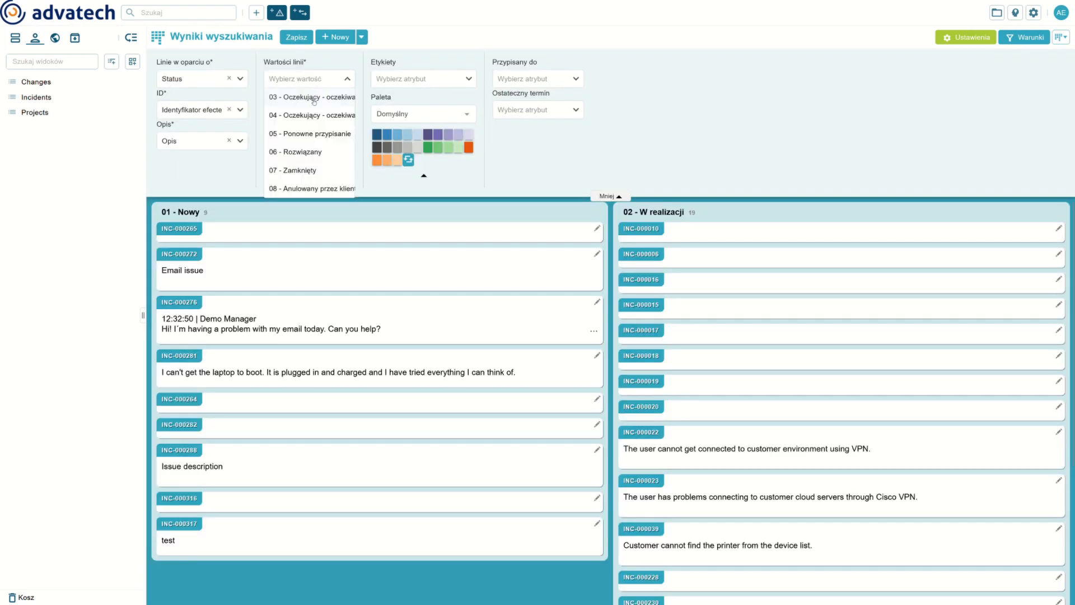
click(314, 99)
click(314, 79)
click(320, 134)
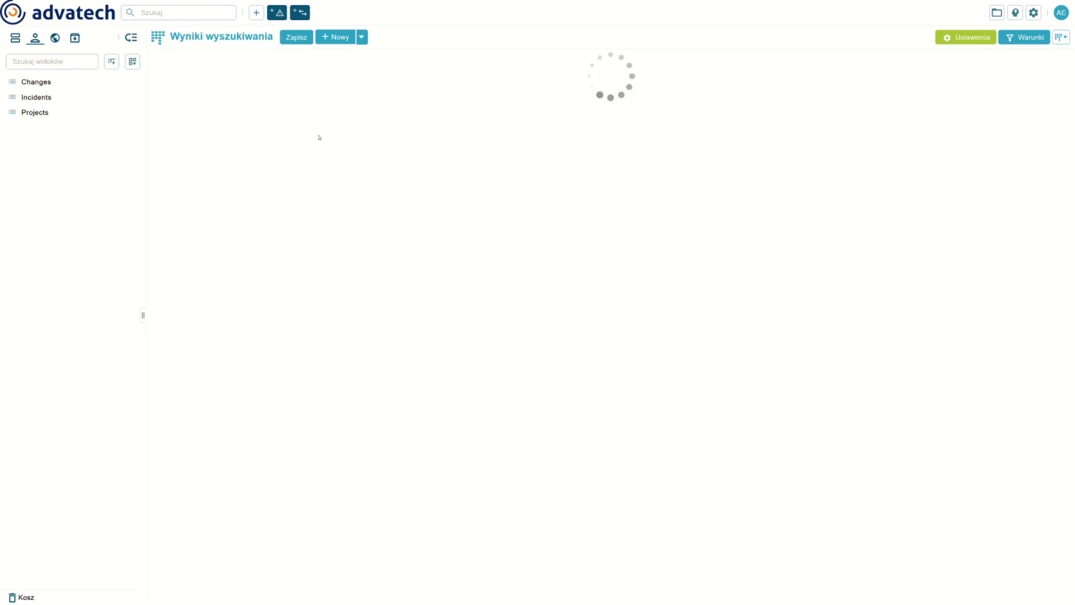
Label the Kanban cards by Status (Etykiety) and use Przypisany analityk as the assignee field (Przypisany do)
click(468, 79)
click(469, 116)
click(582, 79)
scroll(575, 140, down, 5)
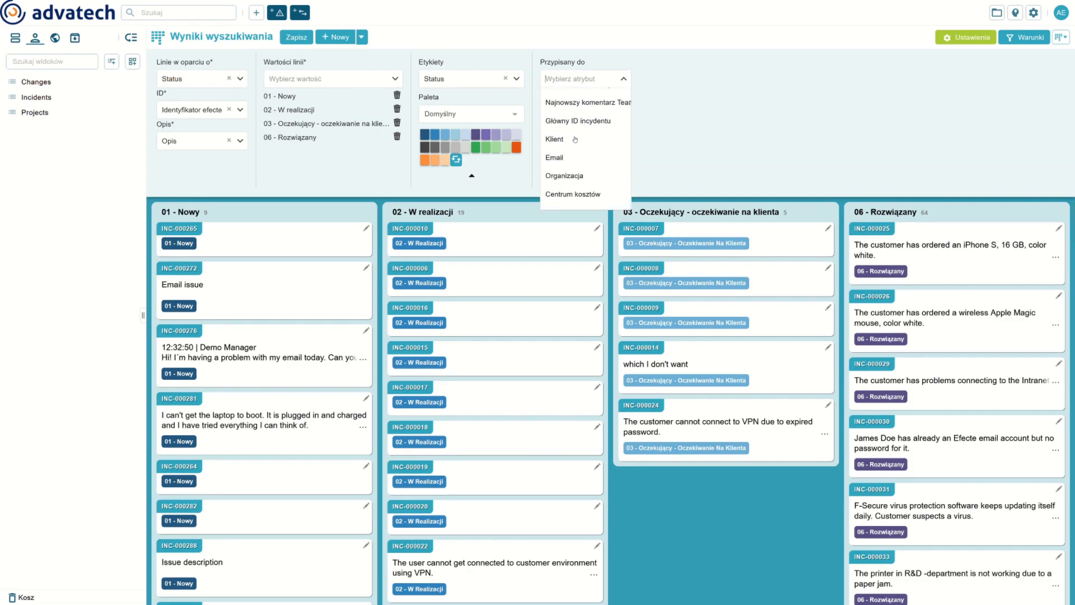
scroll(575, 139, down, 5)
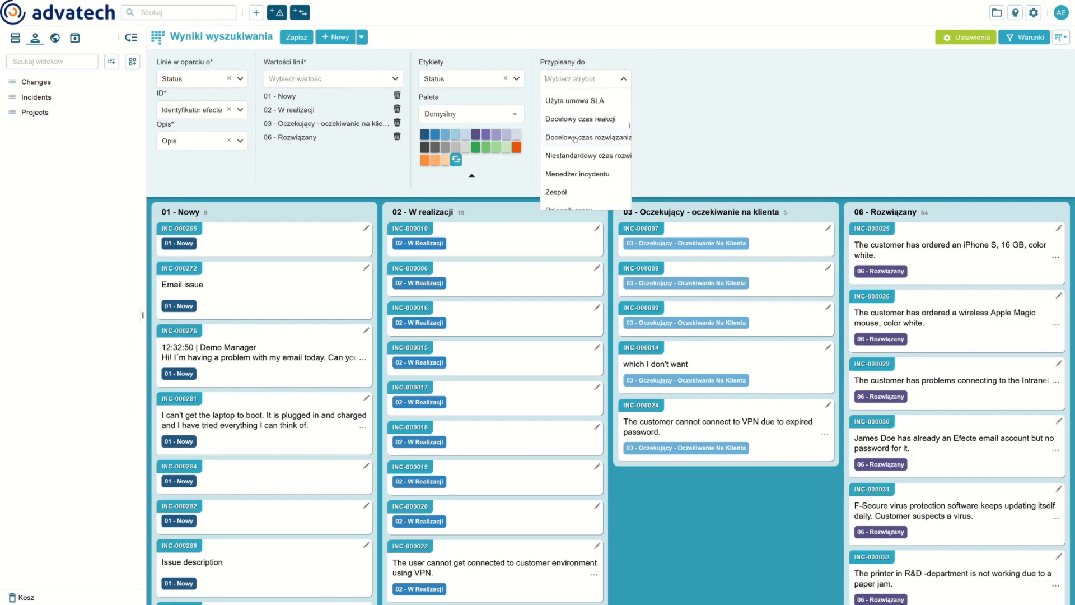
click(575, 133)
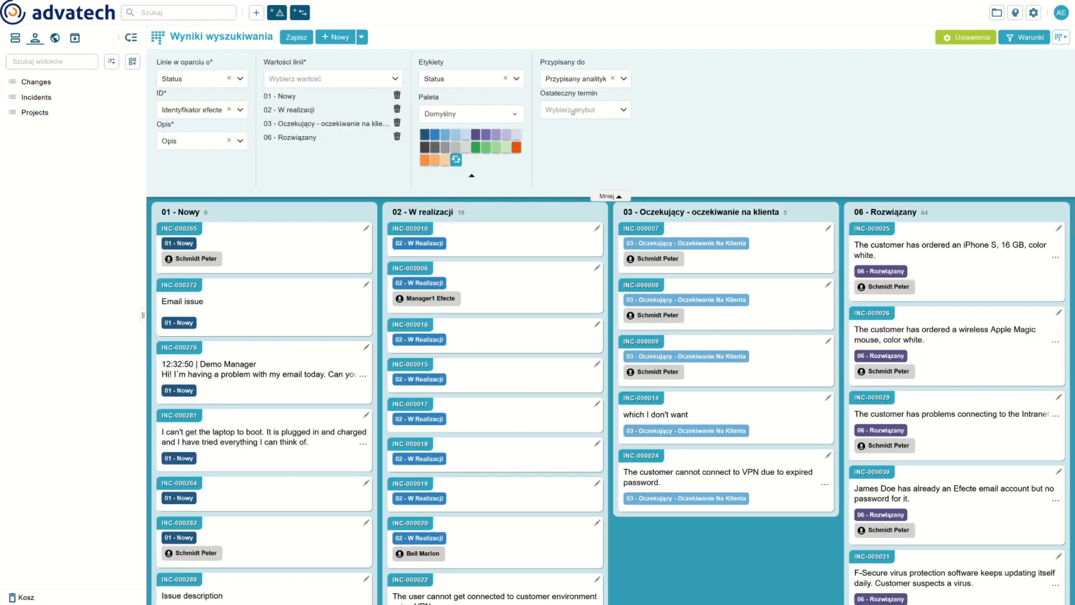
Set the cards' deadline field (Ostateczny termin) to Docelowy czas rozwiązania and collapse the Kanban settings
click(583, 110)
click(581, 153)
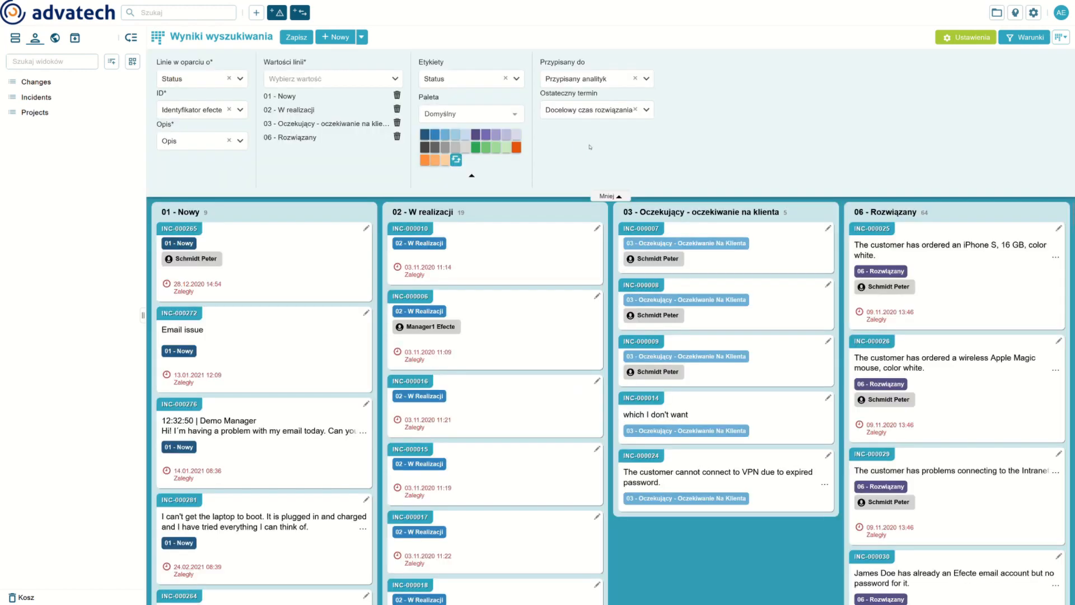
click(608, 198)
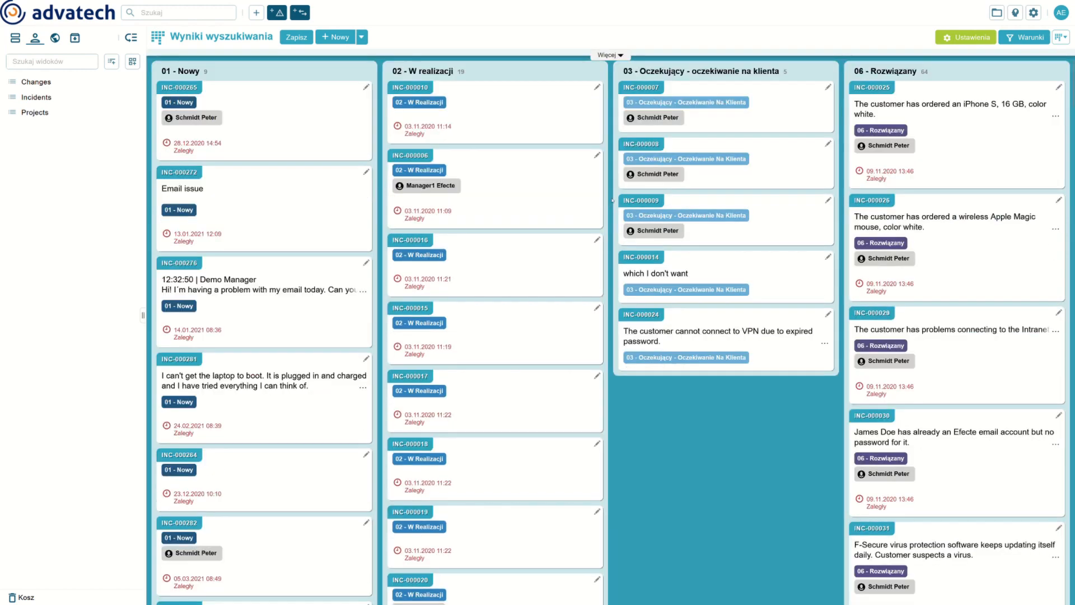
Move the INC-000265 incident card from the 01 - Nowy lane to 02 - W realizacji
mouse_move(282, 118)
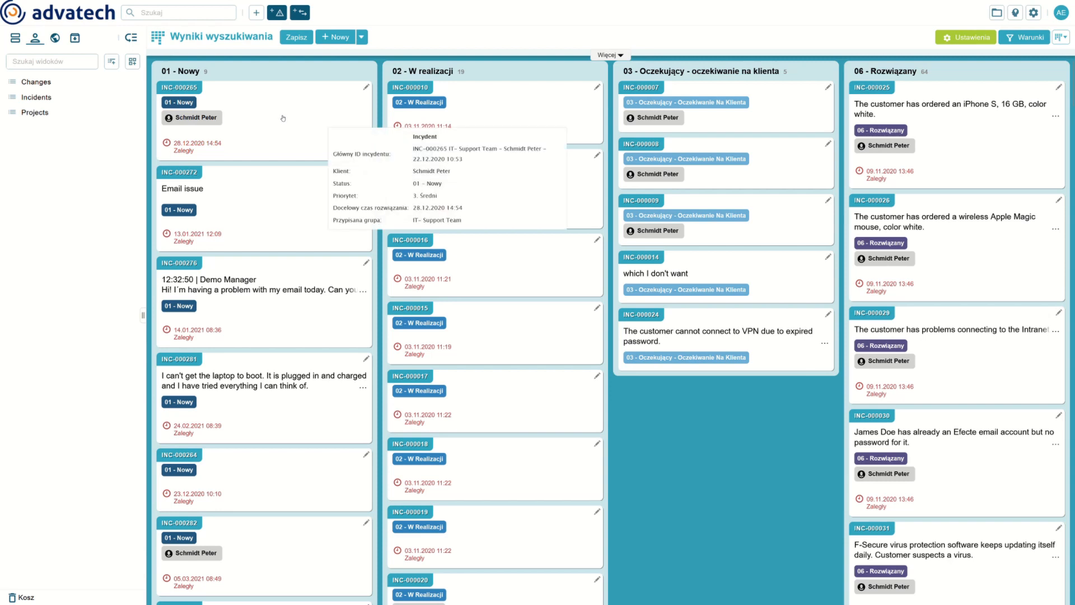
mouse_move(283, 118)
mouse_down()
mouse_move(503, 116)
mouse_move(524, 104)
mouse_up()
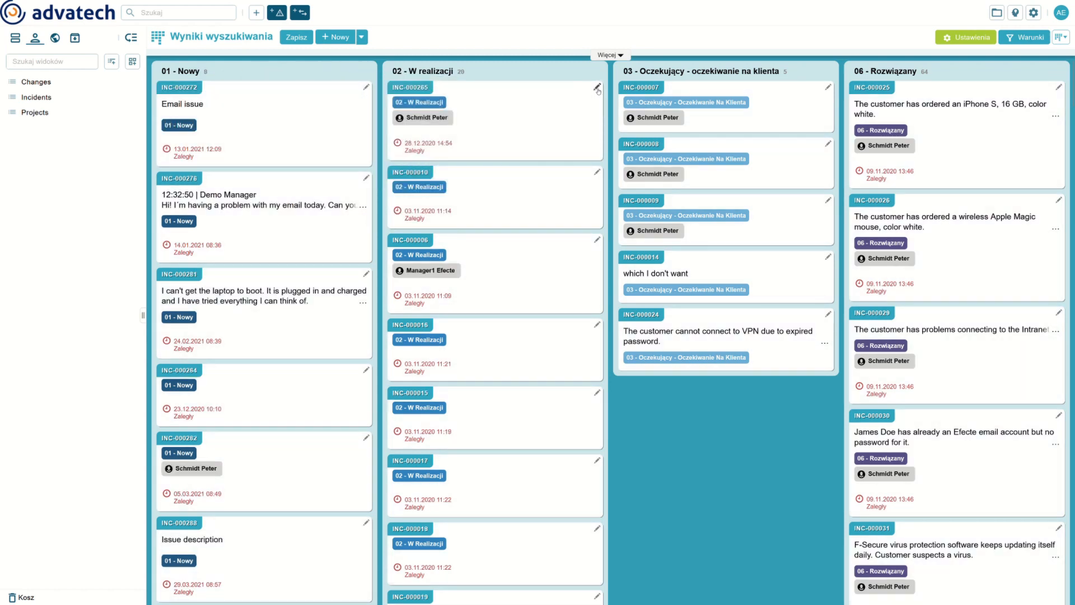
mouse_move(597, 88)
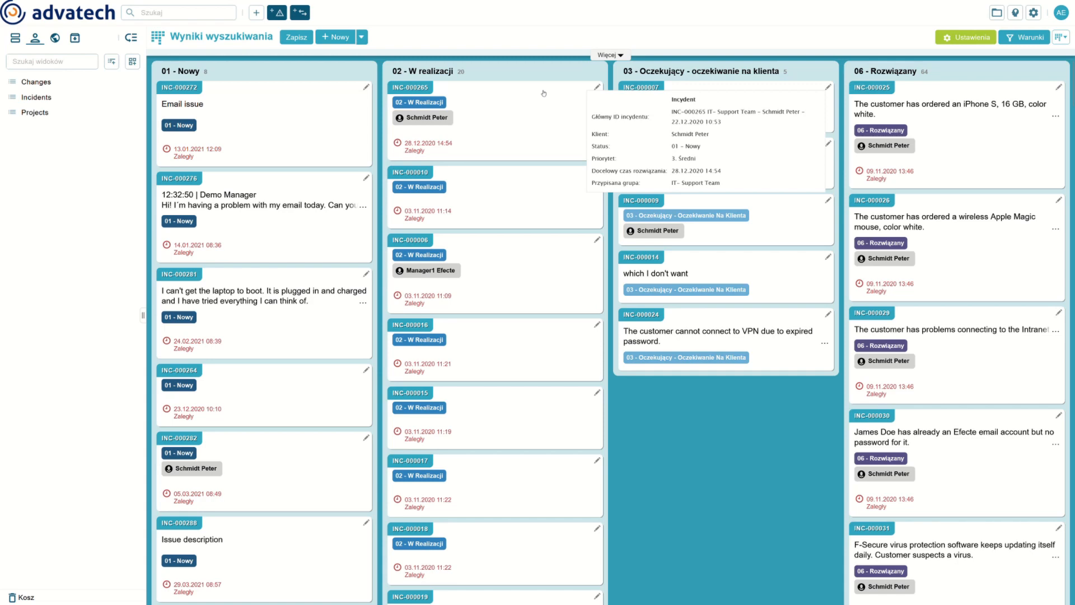
Save the Kanban board among the personal views under the name demo1
click(293, 39)
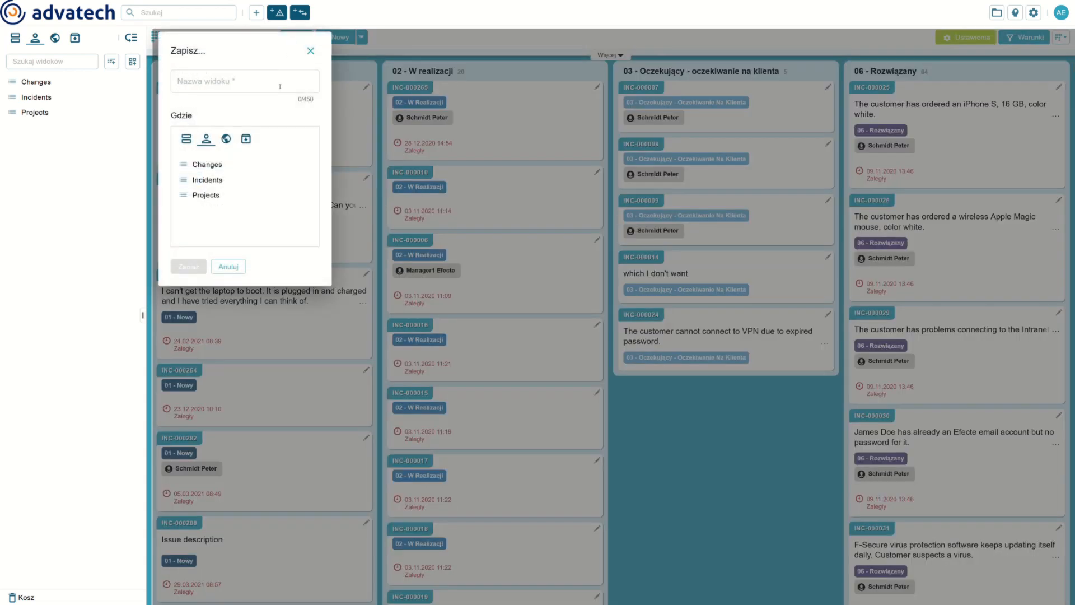
text(demo)
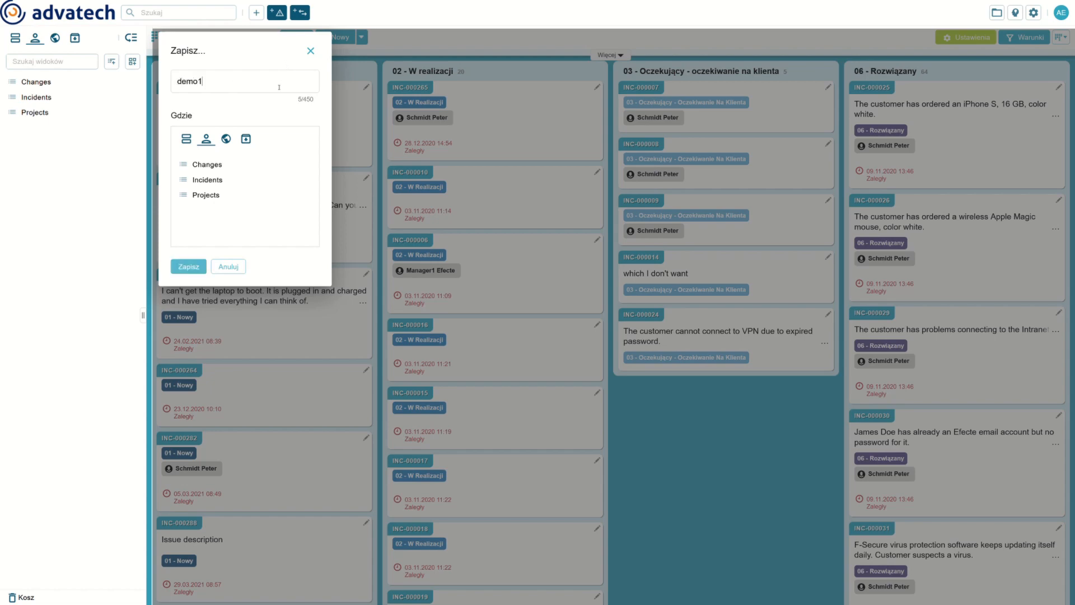
text(1)
click(184, 266)
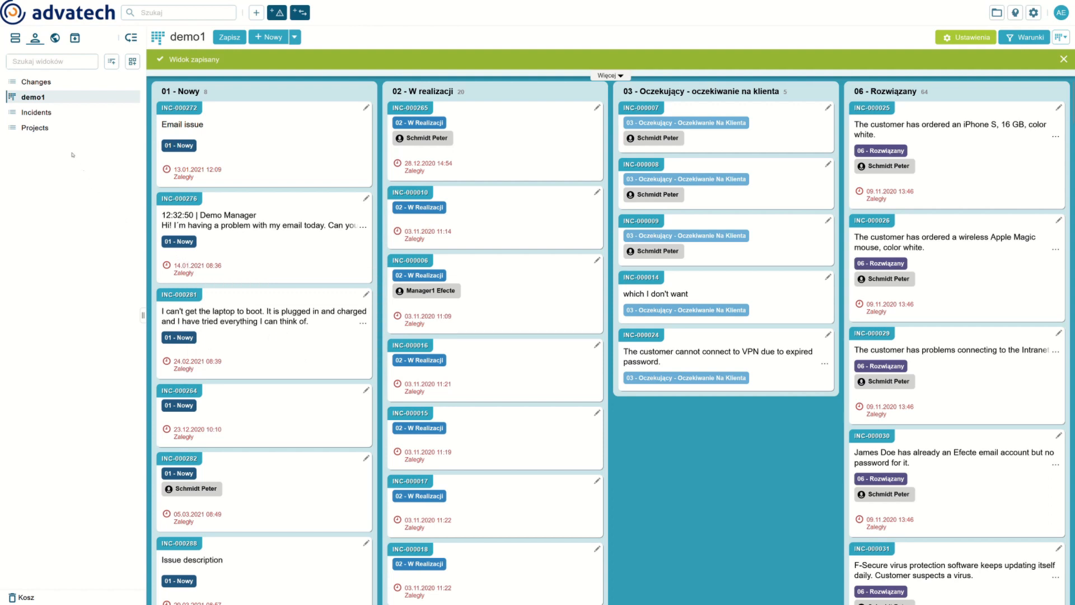
Open the Projects view from the personal views and switch it from a list to a Gantt chart
click(56, 130)
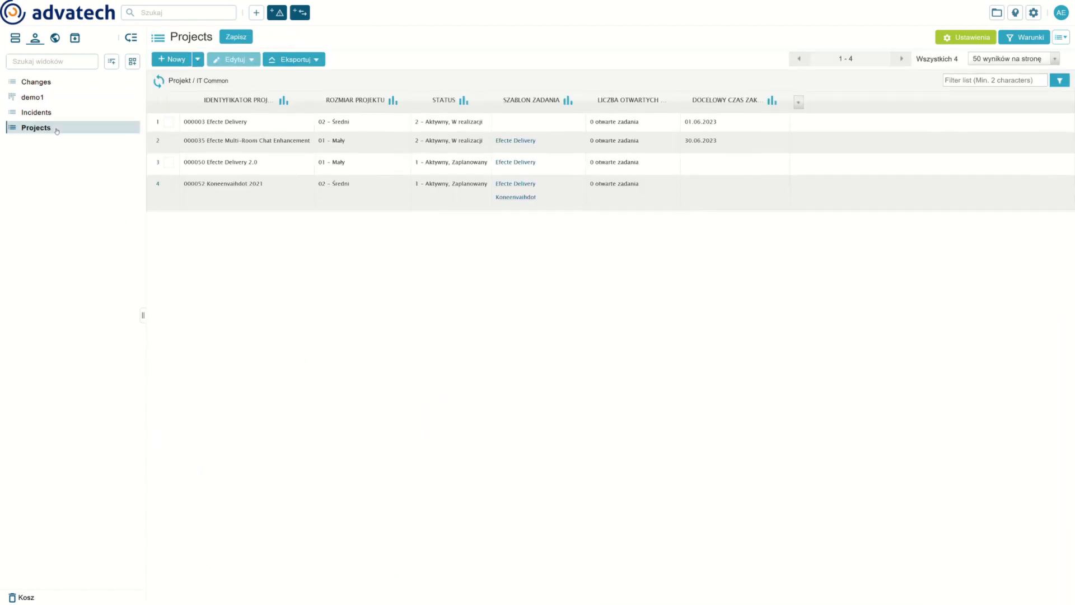
click(1064, 38)
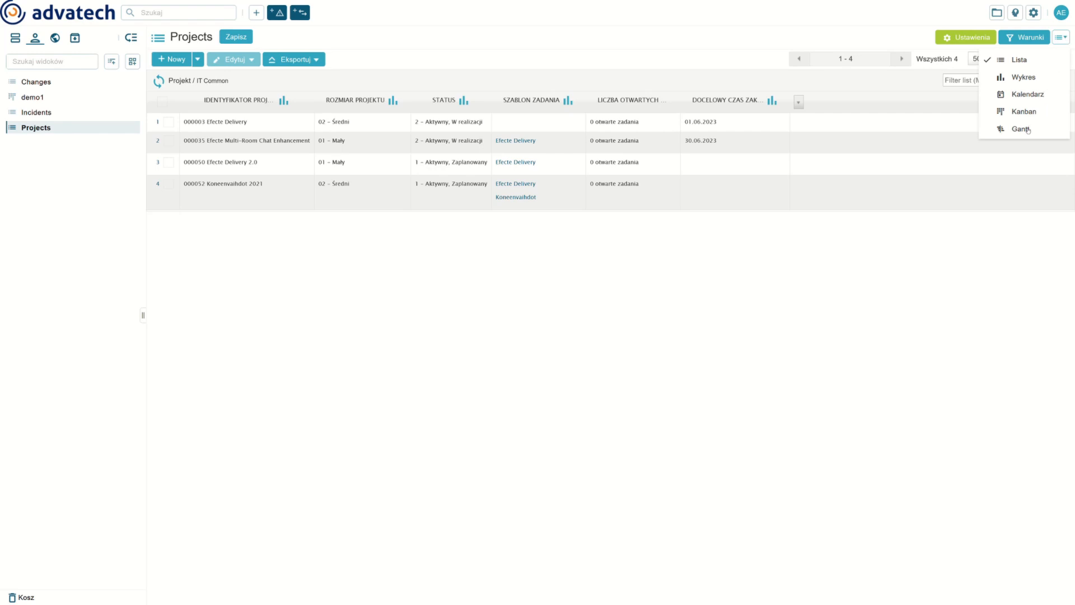
click(1021, 130)
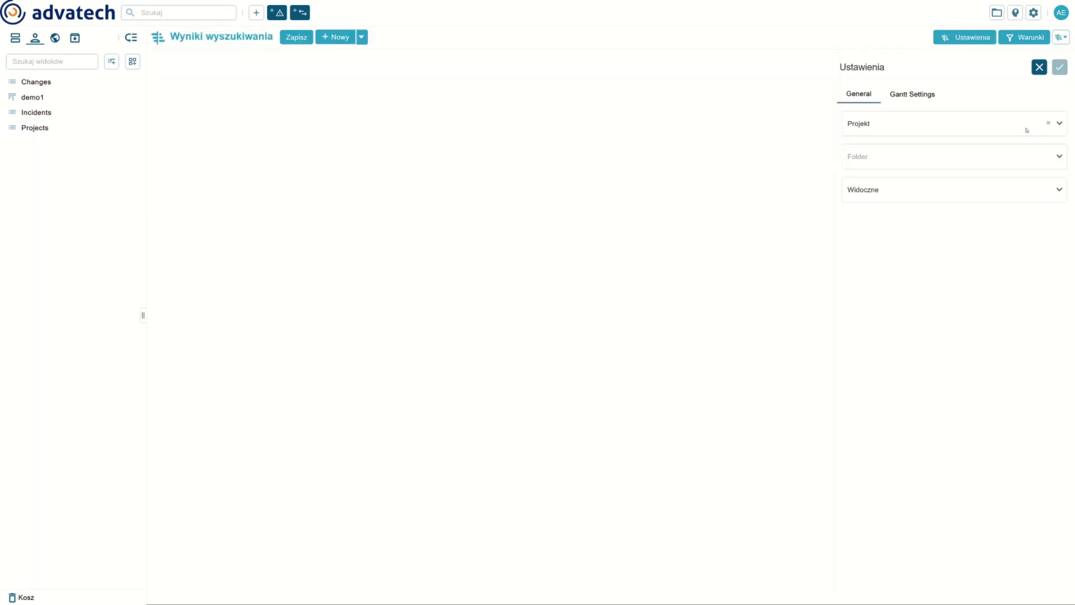
Configure Gantt Level 1 with Name as display name, Start time and Due date as its dates, and Tasks as the level 2 reference
click(918, 96)
click(883, 143)
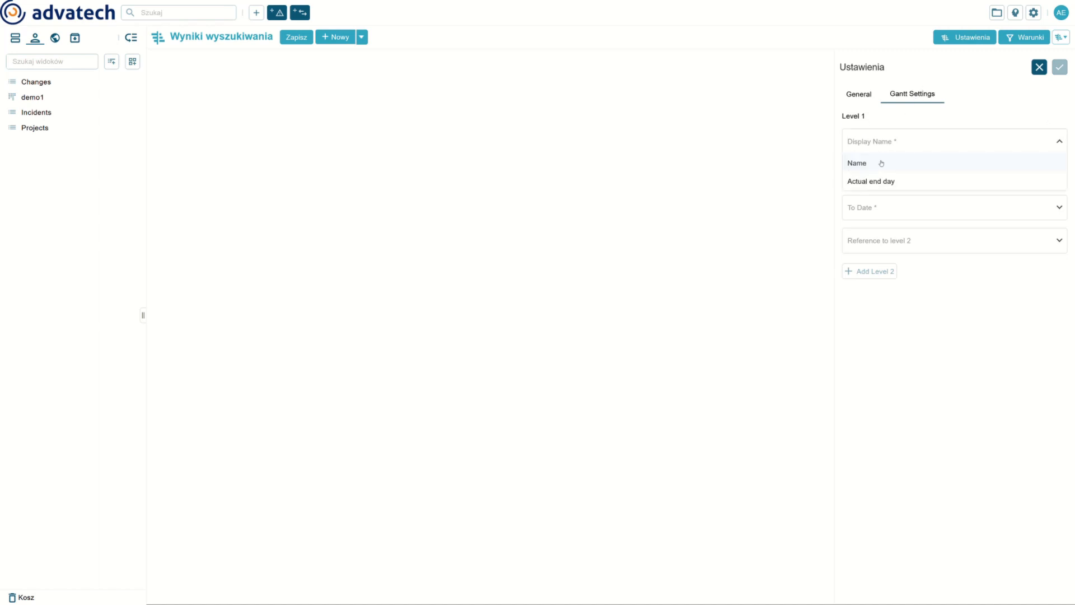
click(880, 163)
click(879, 175)
click(879, 195)
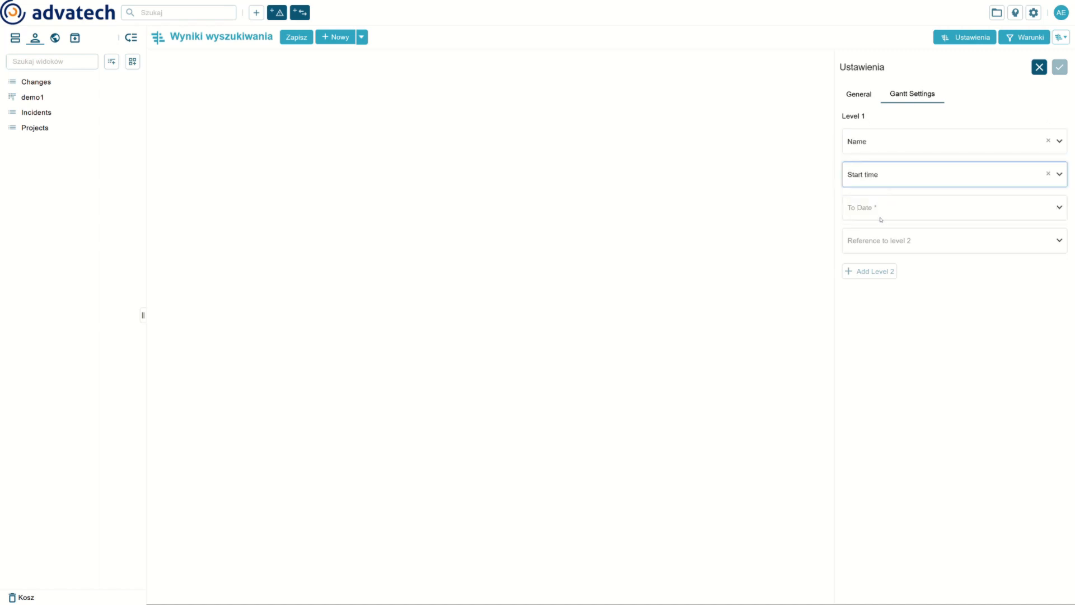
click(880, 219)
click(881, 228)
click(883, 242)
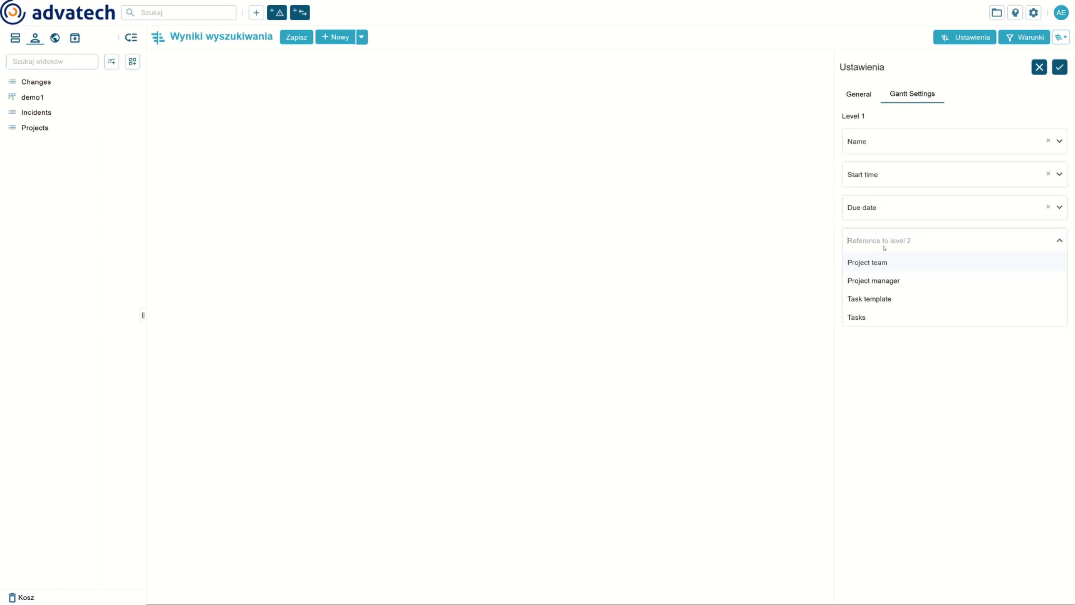
click(861, 318)
Add Gantt Level 2 with Name as display name and Start time and Due date as its dates, and apply the settings
click(862, 271)
click(877, 305)
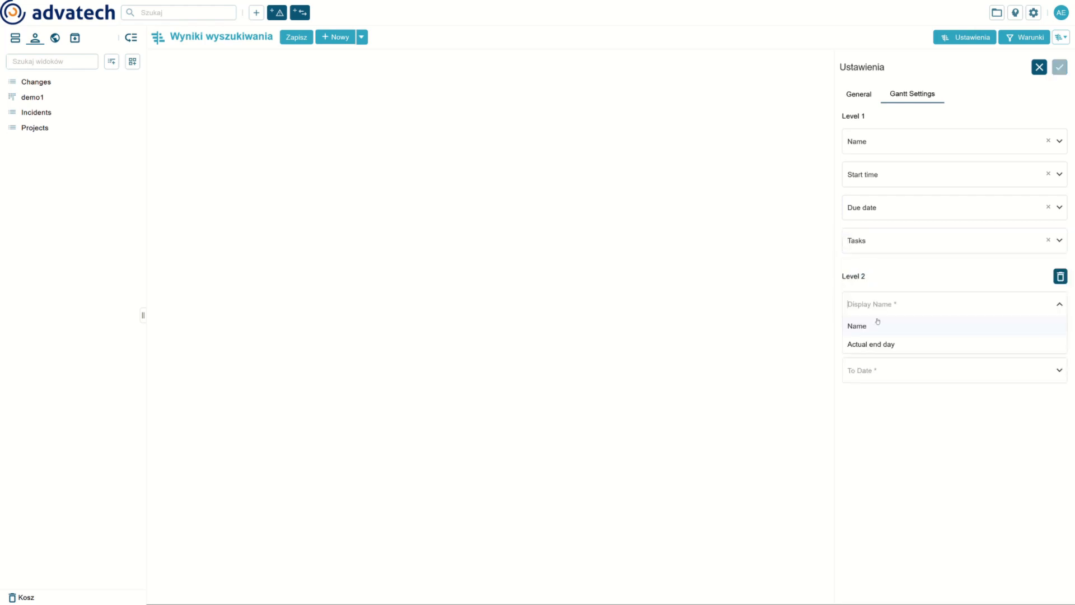
click(877, 323)
click(879, 337)
click(881, 360)
click(884, 378)
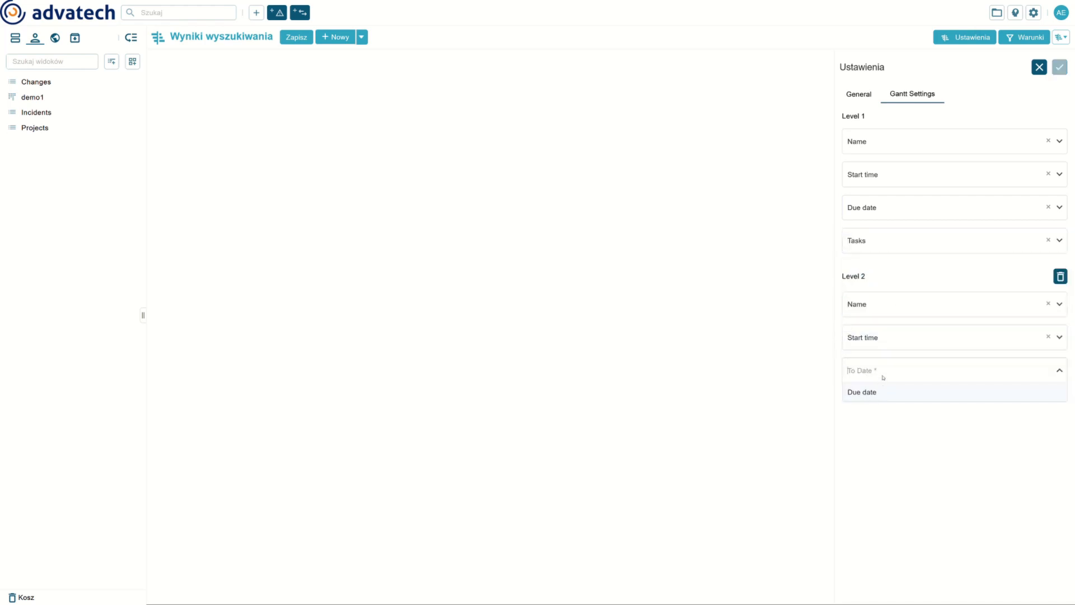
click(879, 391)
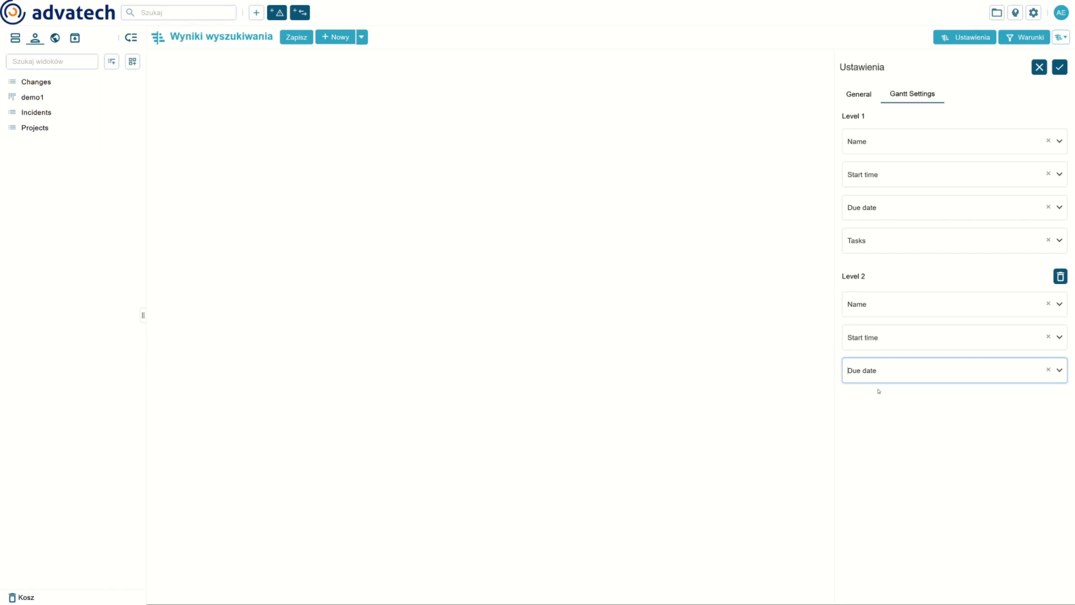
click(1060, 67)
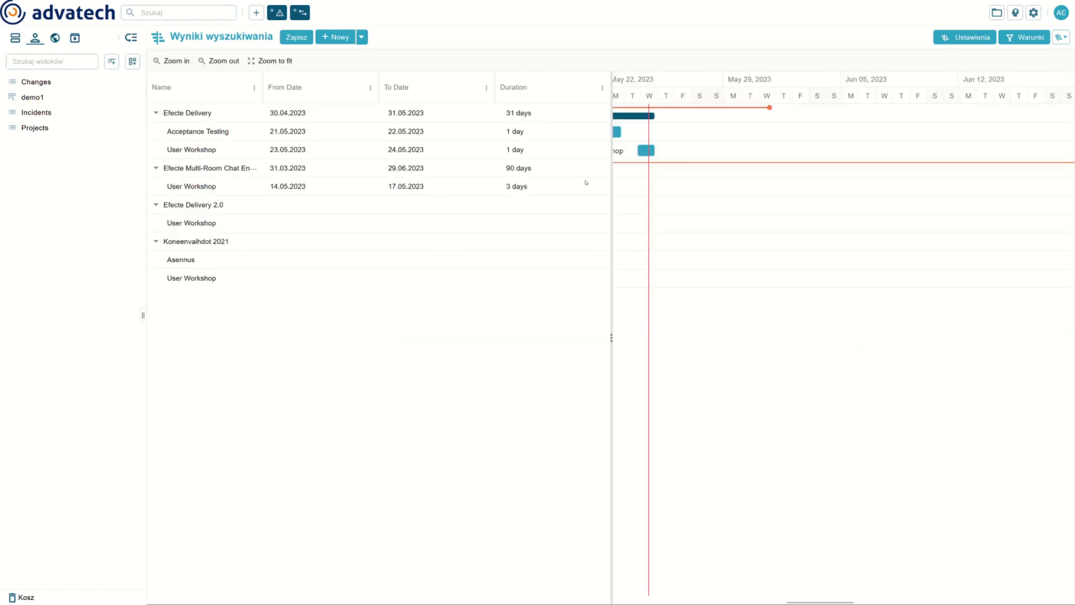
Fit the whole project timeline into the Gantt chart and examine the project and task bars
click(251, 63)
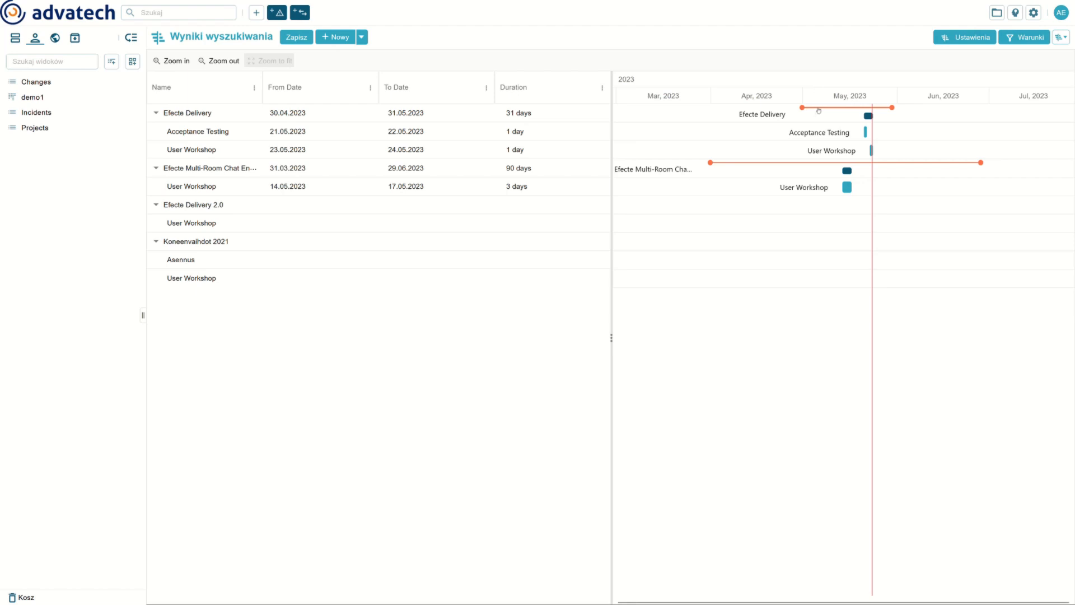
mouse_move(819, 111)
mouse_move(876, 148)
Examine the filter conditions by choosing the Całkowity budżet field and reviewing its comparison operators, and close them without applying
click(1014, 42)
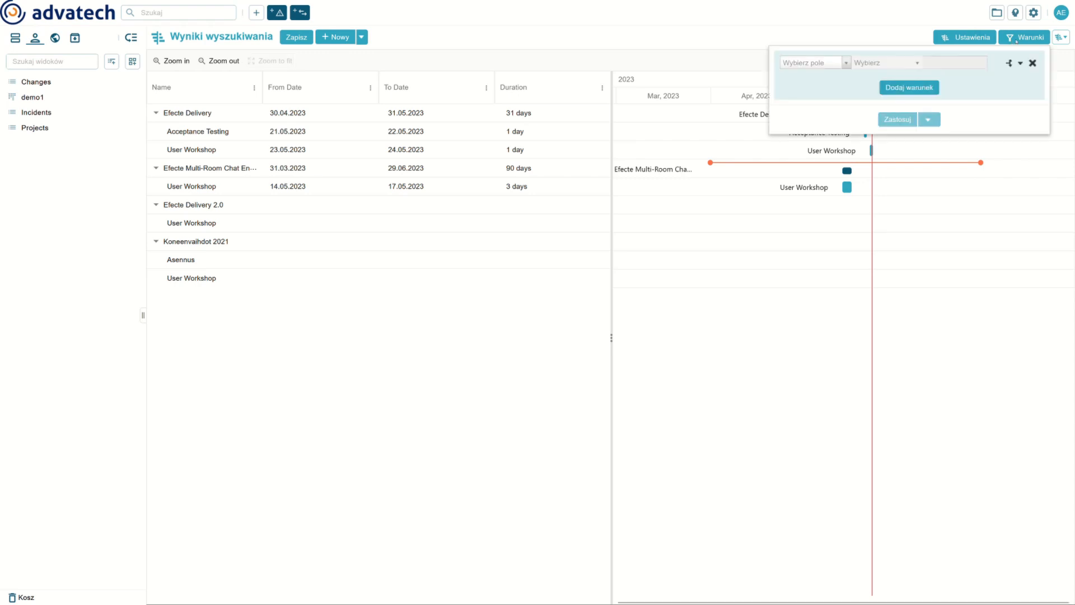
click(806, 65)
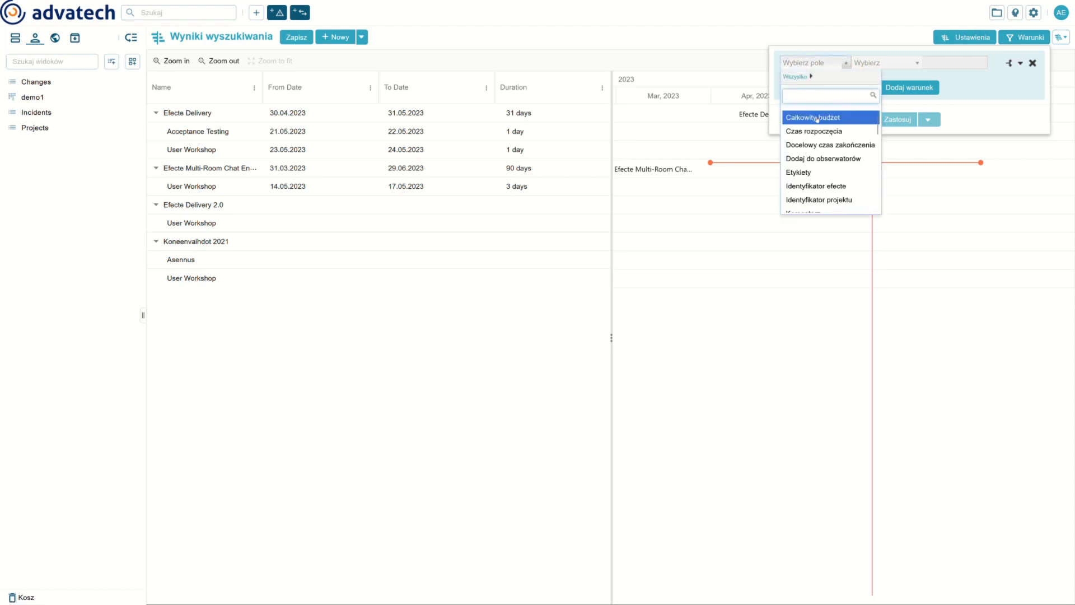
click(817, 118)
click(877, 63)
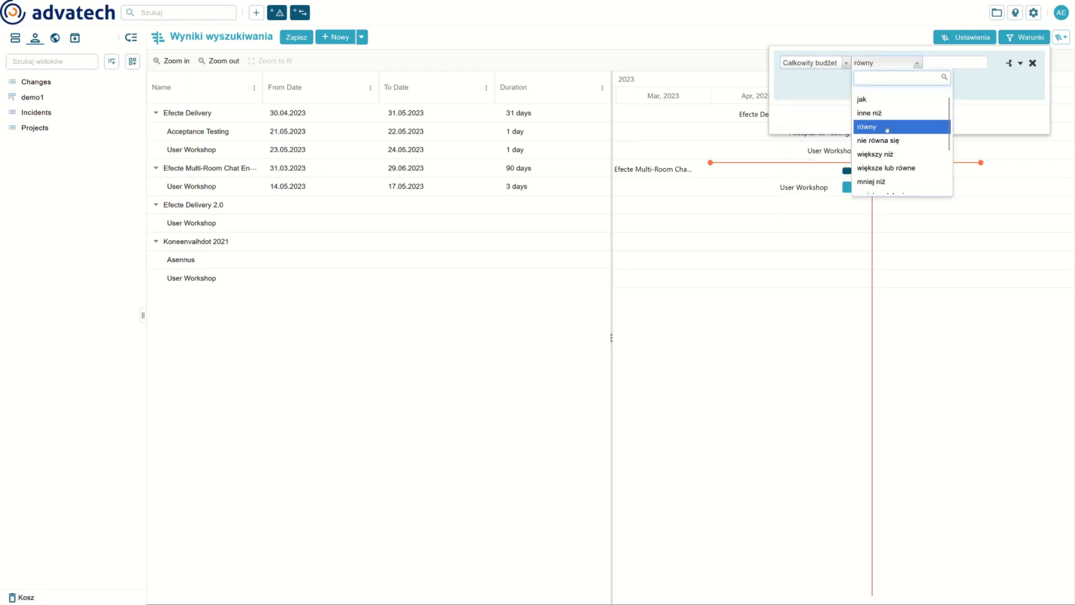
scroll(890, 157, down, 3)
scroll(890, 157, up, 3)
click(977, 111)
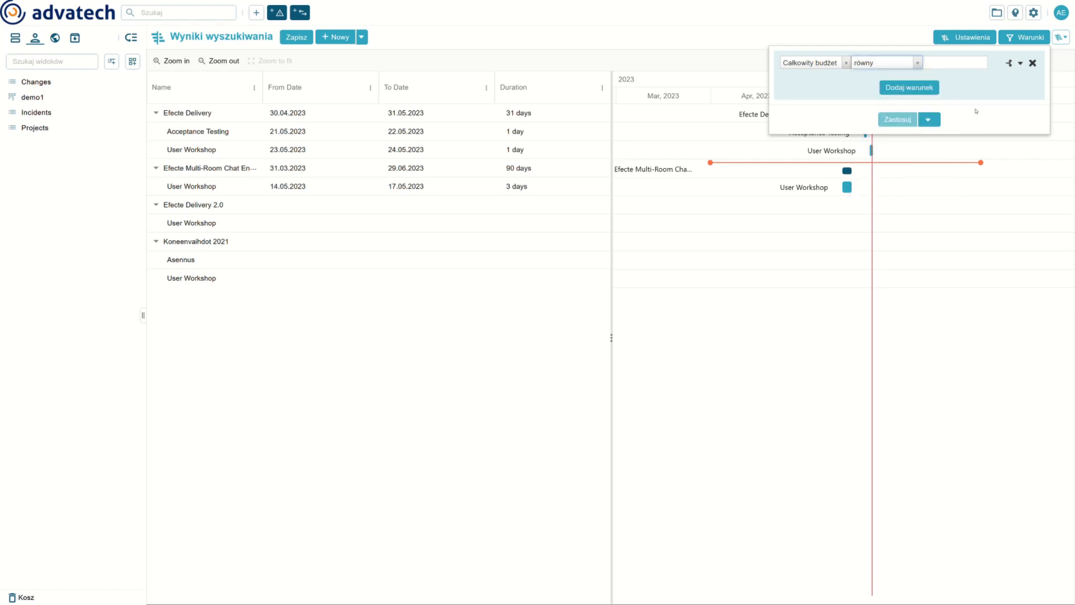
click(1029, 36)
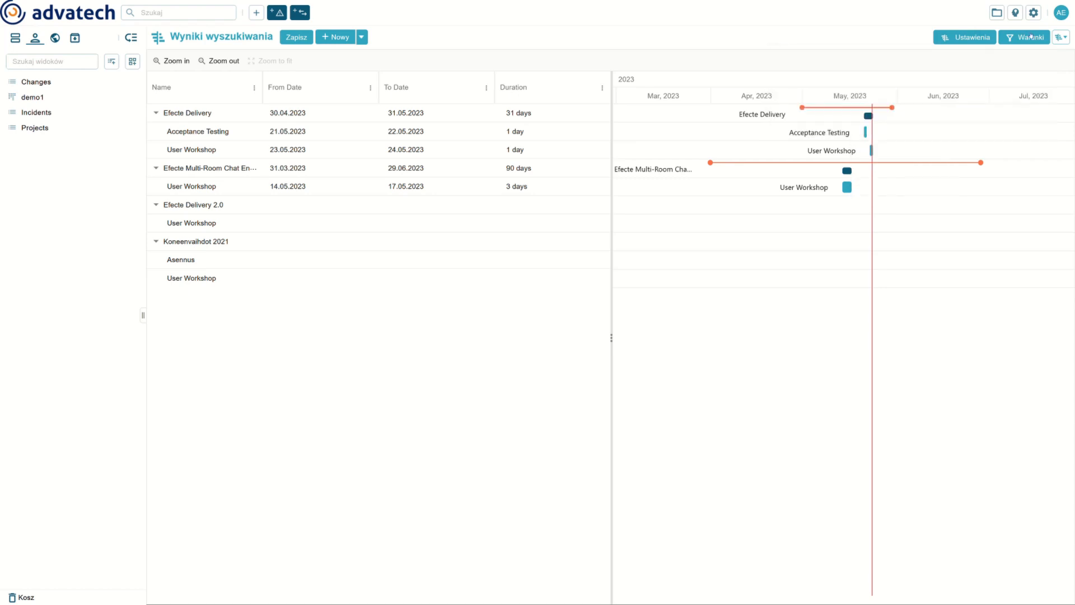